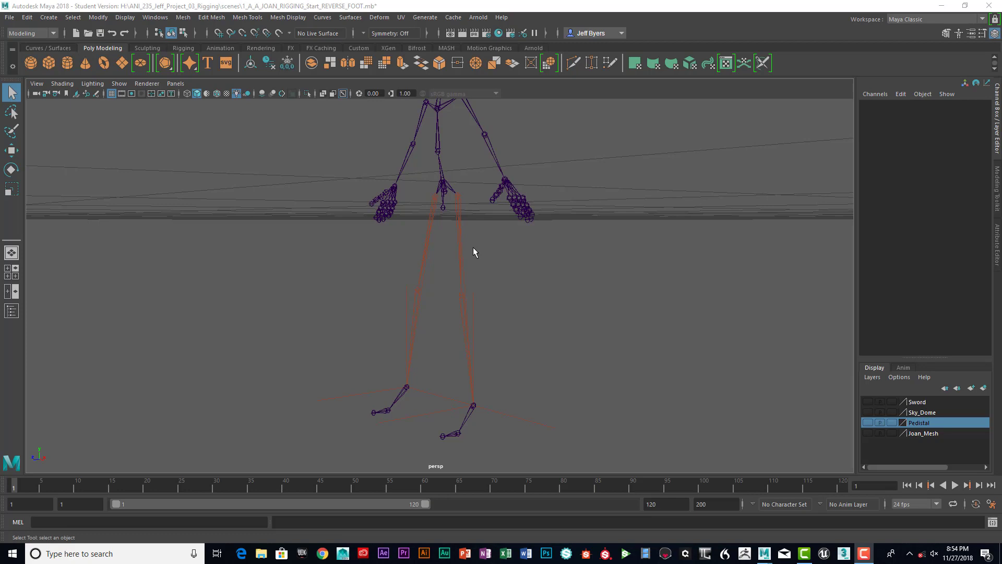
- Inspect the left ankle IK handle and the left leg's local joint axes from the thigh down to the toes
{"action": "left_click", "coordinate": [490, 407]}
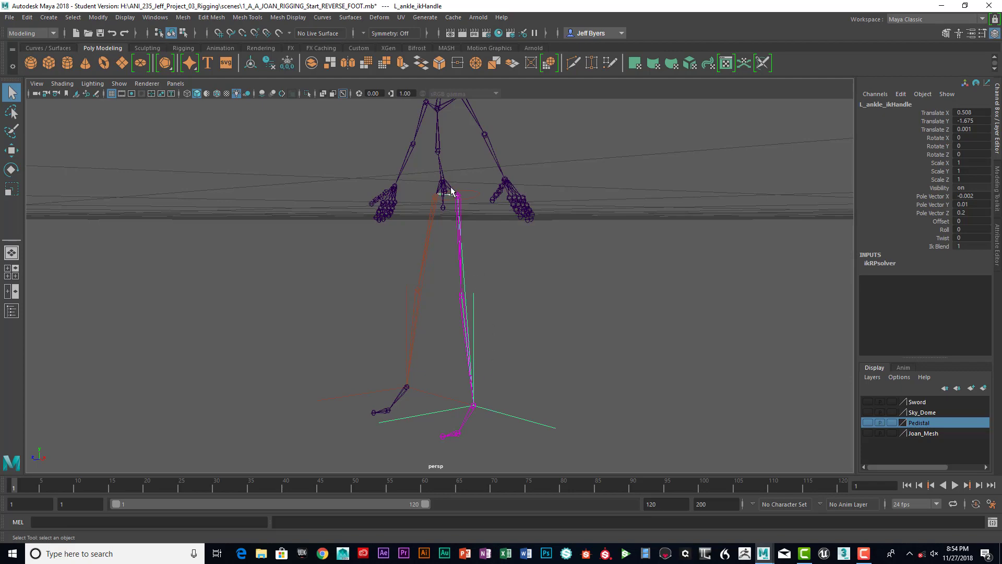
{"action": "scroll", "coordinate": [562, 310], "scroll_direction": "up", "scroll_amount": 2}
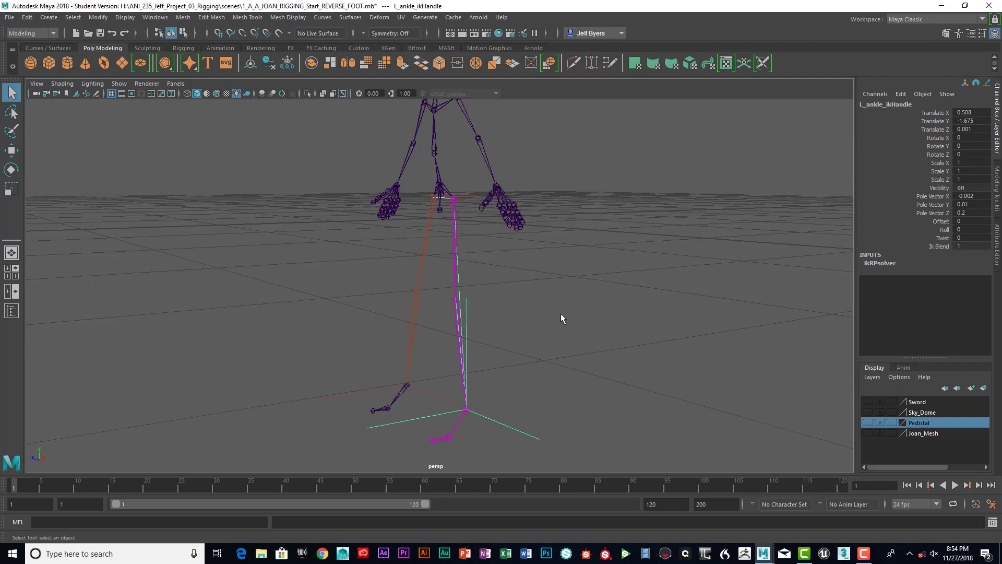
{"action": "left_click_drag", "start_coordinate": [547, 289], "coordinate": [501, 291], "text": "alt"}
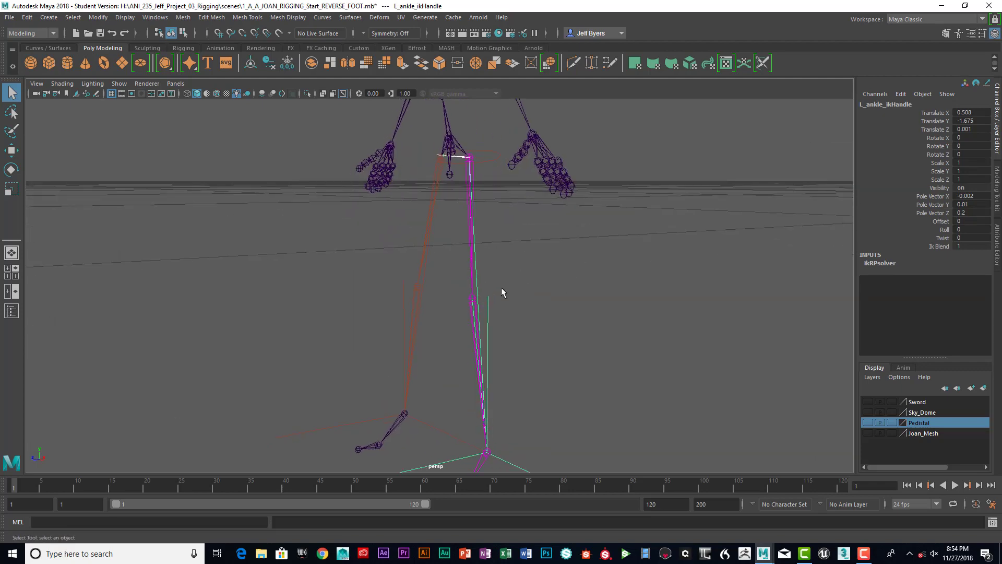
{"action": "left_click", "coordinate": [468, 168]}
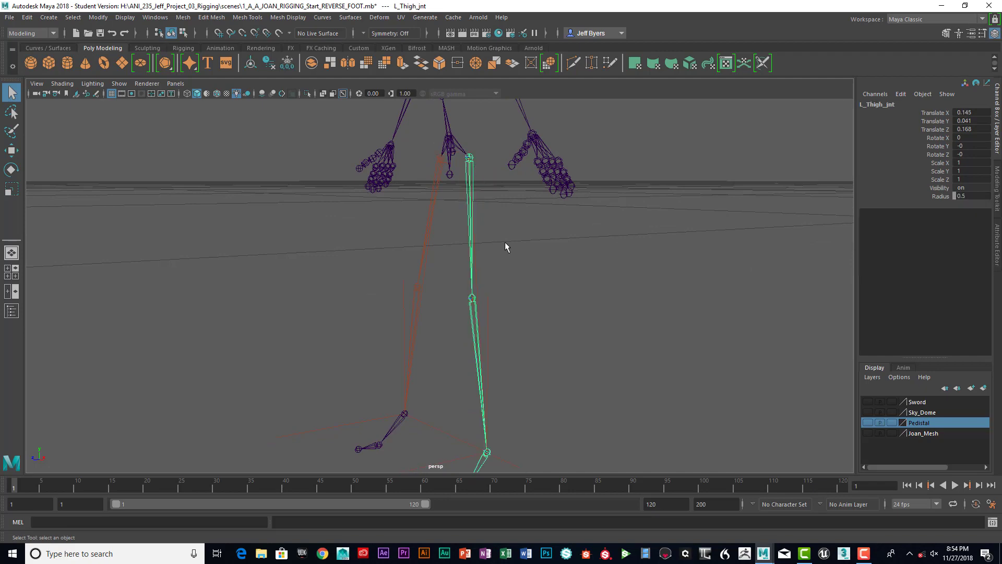
{"action": "left_click_drag", "start_coordinate": [497, 292], "coordinate": [566, 248], "text": "alt"}
{"action": "middle_click_drag", "start_coordinate": [565, 248], "coordinate": [561, 211], "text": "alt"}
{"action": "left_click_drag", "start_coordinate": [549, 130], "coordinate": [578, 306], "text": "alt"}
{"action": "mouse_move", "coordinate": [579, 306]}
{"action": "middle_mouse_down", "text": "alt"}
{"action": "mouse_move", "coordinate": [543, 230]}
{"action": "mouse_move", "coordinate": [579, 206]}
{"action": "mouse_move", "coordinate": [593, 279]}
{"action": "mouse_move", "coordinate": [580, 286]}
{"action": "middle_mouse_up", "text": "alt"}
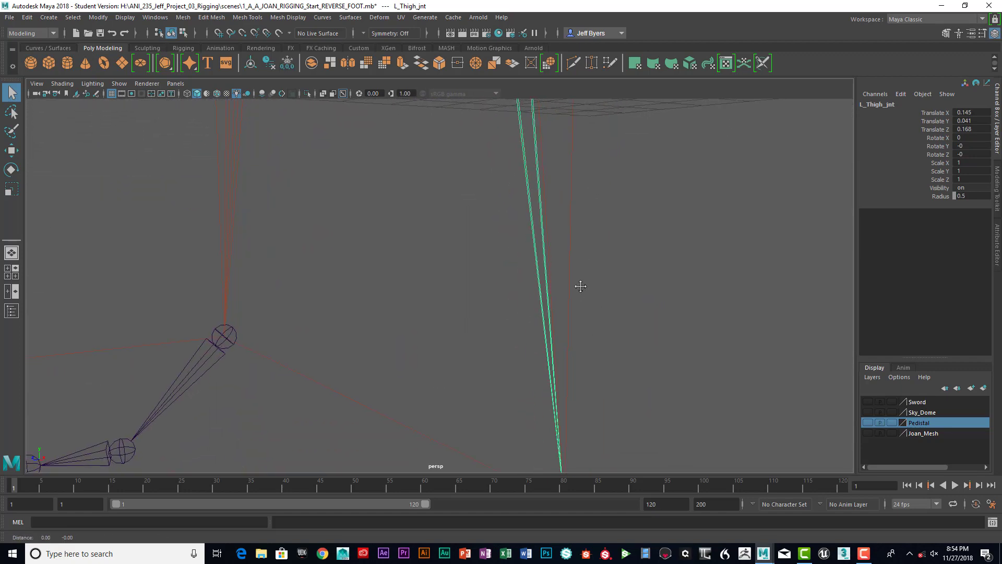
{"action": "left_click_drag", "start_coordinate": [581, 286], "coordinate": [565, 180], "text": "alt"}
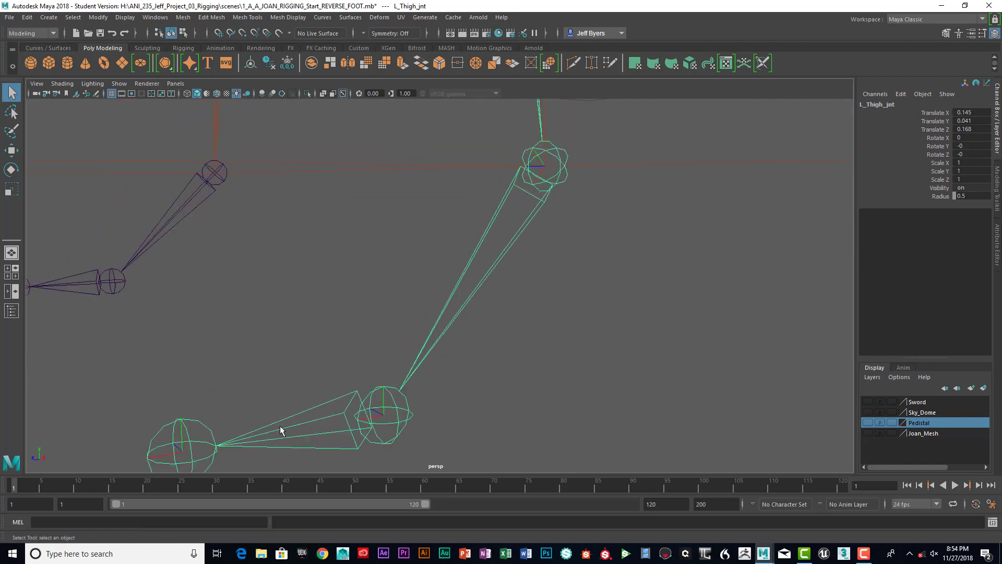
{"action": "left_click_drag", "start_coordinate": [226, 351], "coordinate": [353, 302], "text": "alt"}
{"action": "middle_click_drag", "start_coordinate": [353, 303], "coordinate": [380, 374], "text": "alt"}
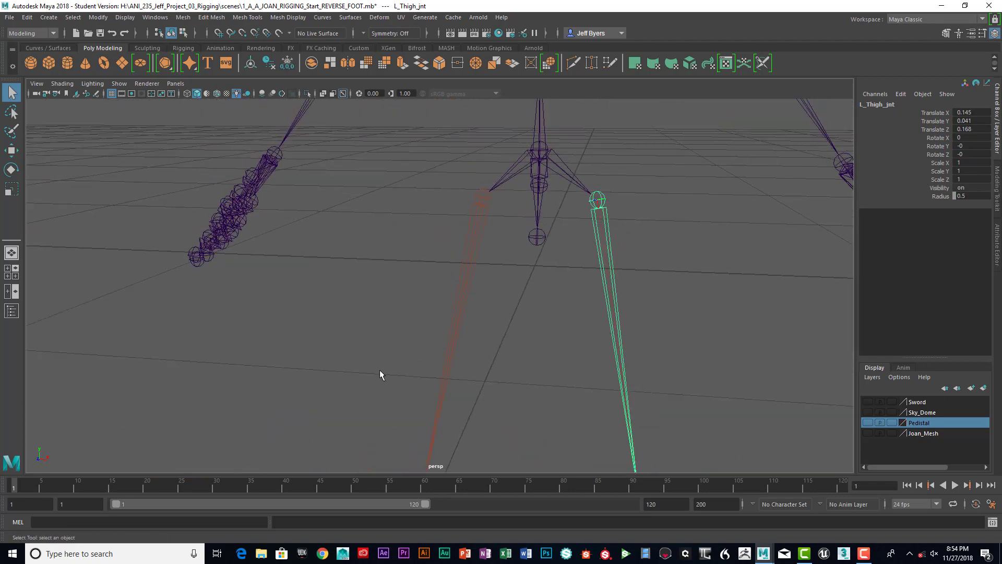
- Select the right thigh joint and examine its local axis orientation at the hip
{"action": "left_click", "coordinate": [480, 201]}
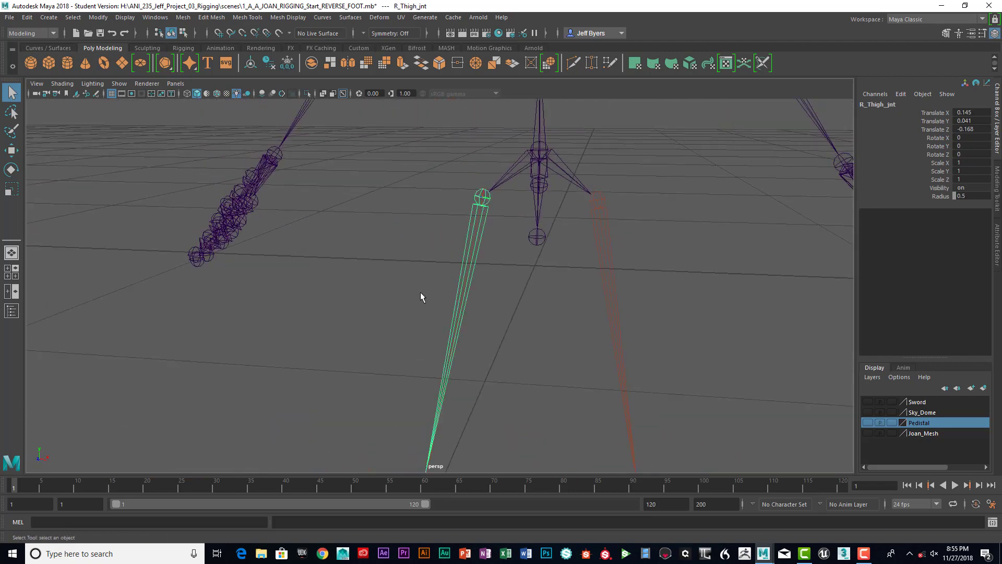
{"action": "left_click_drag", "start_coordinate": [421, 293], "coordinate": [461, 294], "text": "alt"}
{"action": "middle_click_drag", "start_coordinate": [461, 293], "coordinate": [466, 287], "text": "alt"}
{"action": "scroll", "coordinate": [452, 261], "scroll_direction": "up", "scroll_amount": 3}
{"action": "scroll", "coordinate": [427, 331], "scroll_direction": "down", "scroll_amount": 2}
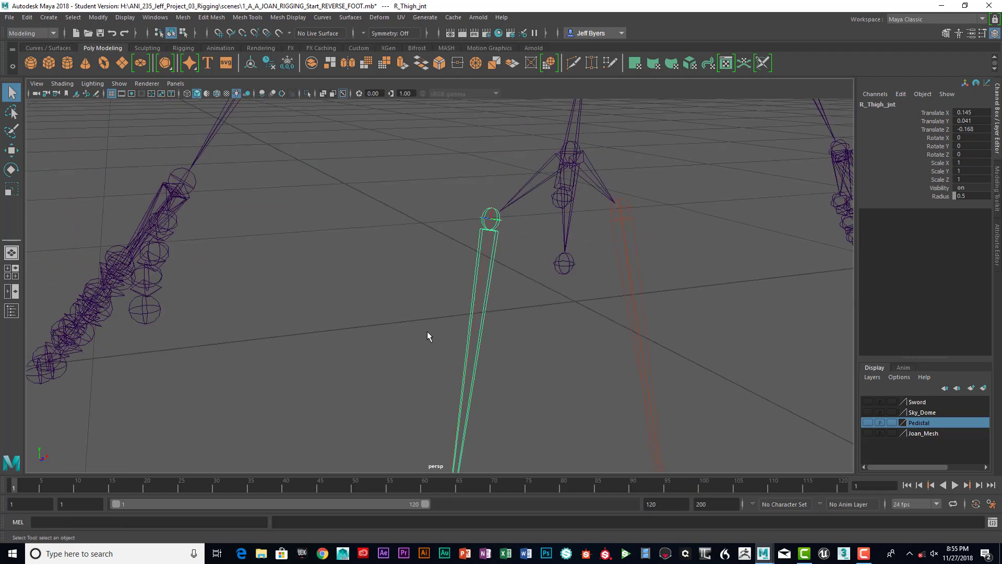
{"action": "scroll", "coordinate": [452, 293], "scroll_direction": "up", "scroll_amount": 4}
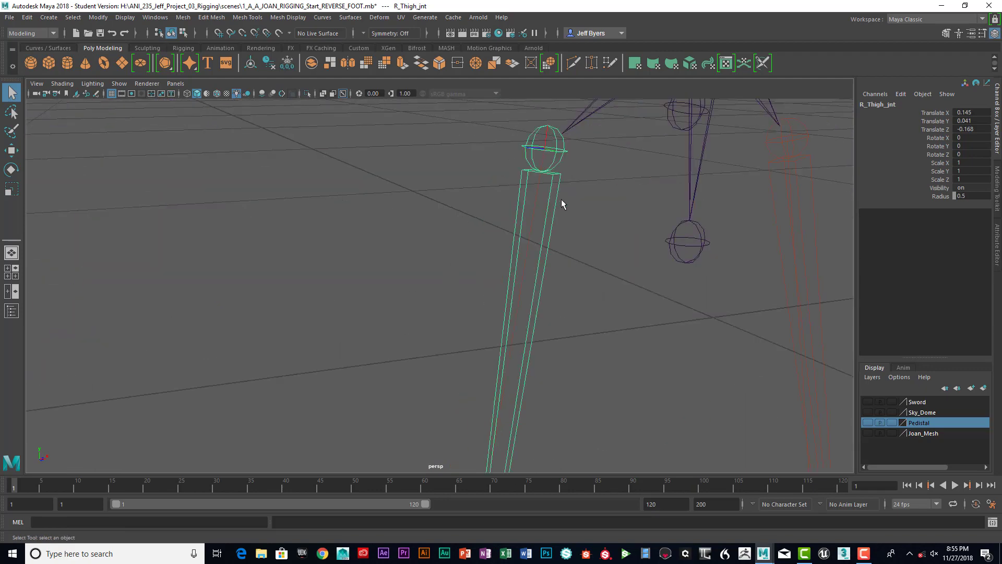
{"action": "middle_click_drag", "start_coordinate": [562, 203], "coordinate": [488, 208], "text": "alt"}
{"action": "left_click_drag", "start_coordinate": [489, 208], "coordinate": [496, 252], "text": "alt"}
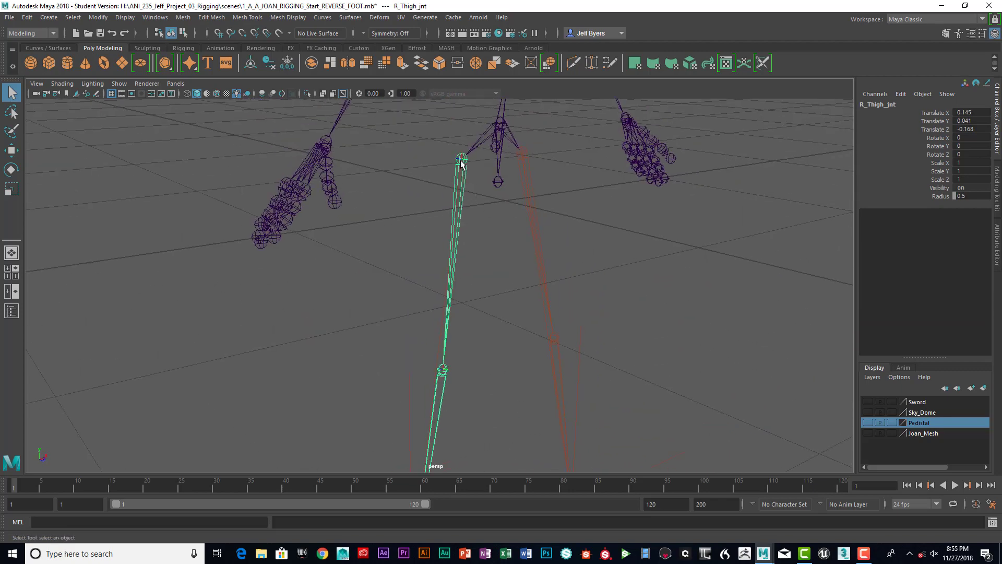
- Select the right ankle IK handle and inspect its chain from the foot up to the hip
{"action": "left_click_drag", "start_coordinate": [517, 199], "coordinate": [427, 261], "text": "alt"}
{"action": "left_click", "coordinate": [514, 230]}
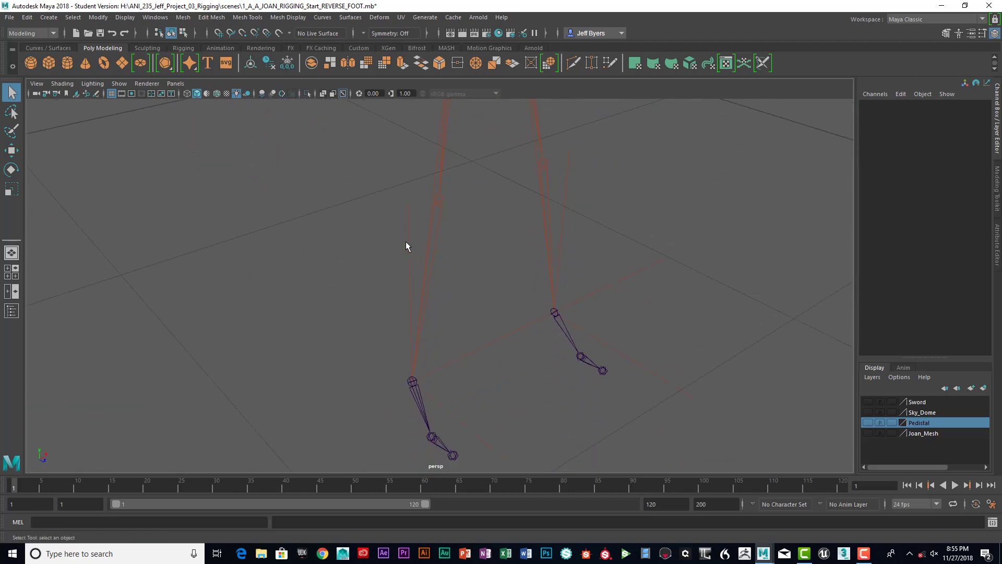
{"action": "left_click", "coordinate": [482, 346]}
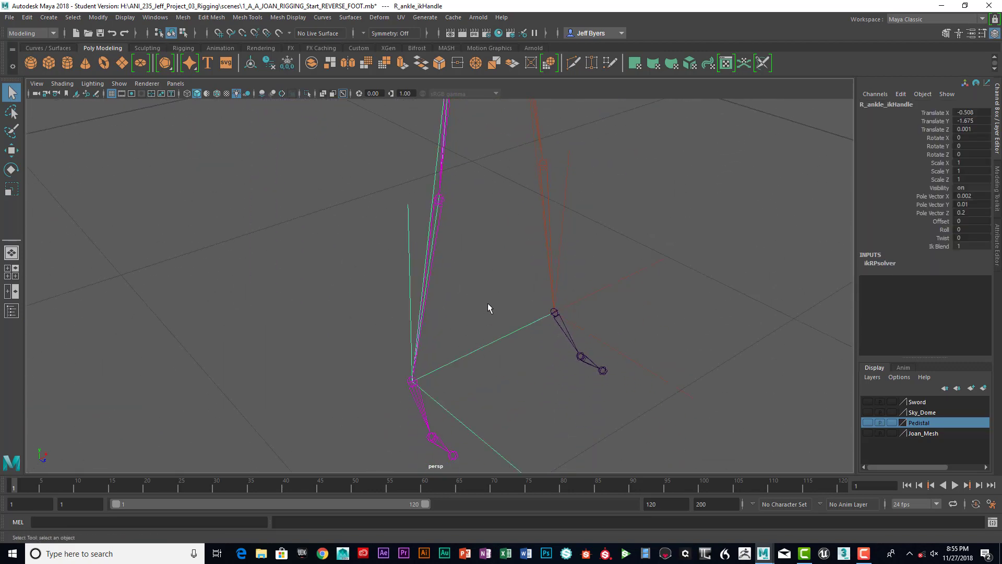
{"action": "left_click_drag", "start_coordinate": [488, 303], "coordinate": [507, 291], "text": "alt"}
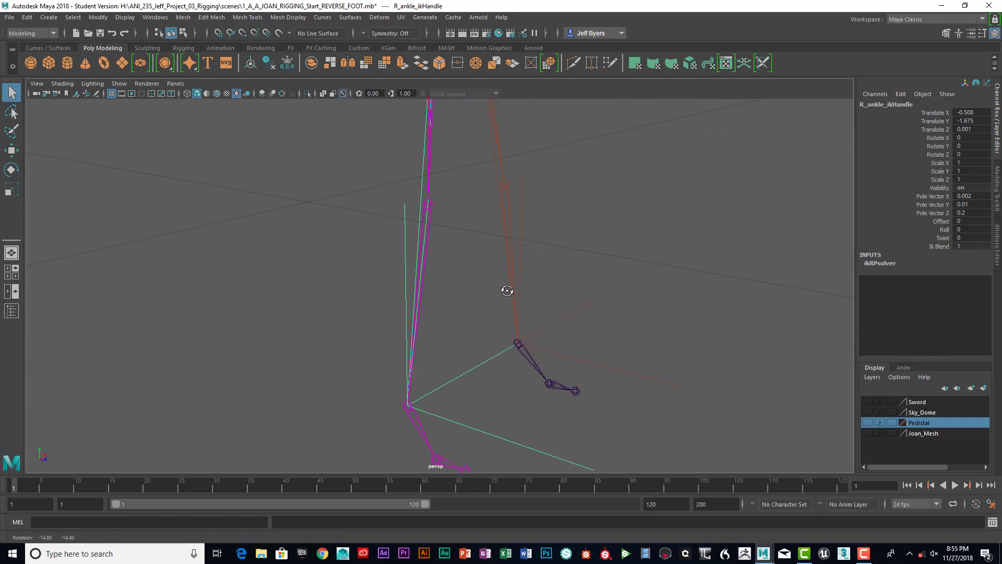
{"action": "left_click_drag", "start_coordinate": [485, 250], "coordinate": [515, 265], "text": "alt"}
{"action": "left_click_drag", "start_coordinate": [568, 201], "coordinate": [483, 284], "text": "alt"}
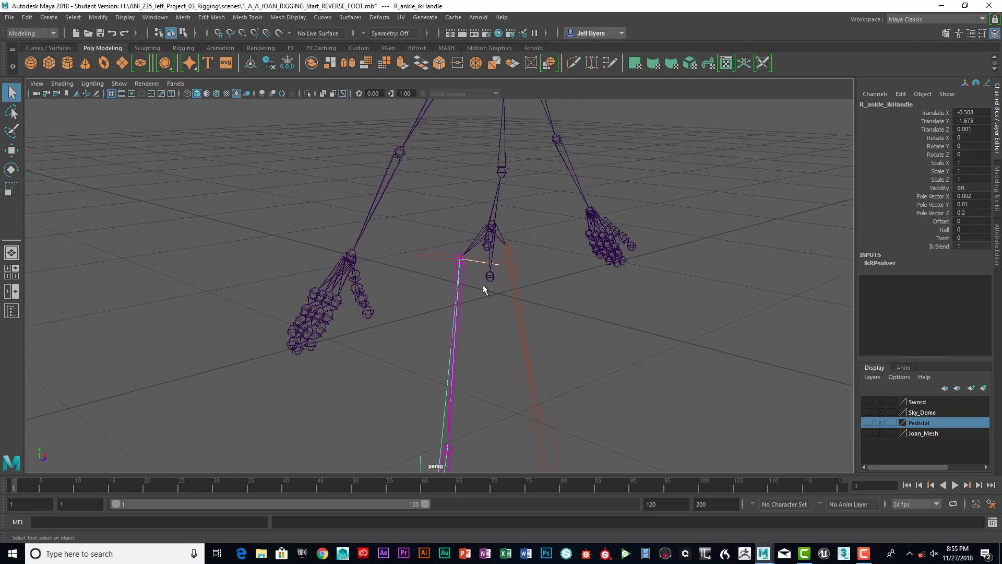
{"action": "left_click_drag", "start_coordinate": [494, 357], "coordinate": [479, 284], "text": "alt"}
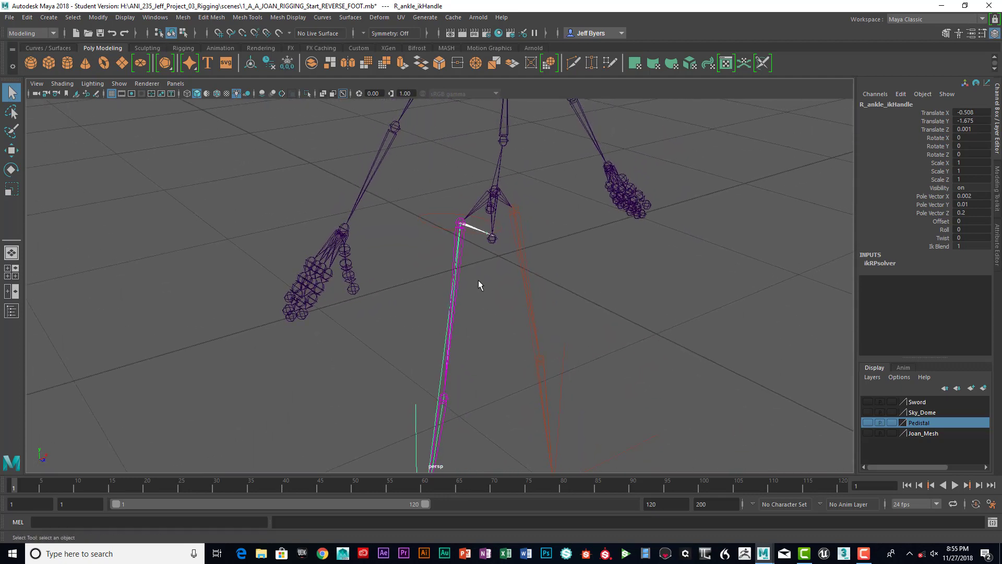
- Orient the right thigh joint and its children with primary axis X, secondary axis Y and secondary axis world orientation +Y
{"action": "left_click", "coordinate": [459, 224]}
{"action": "key", "text": "space"}
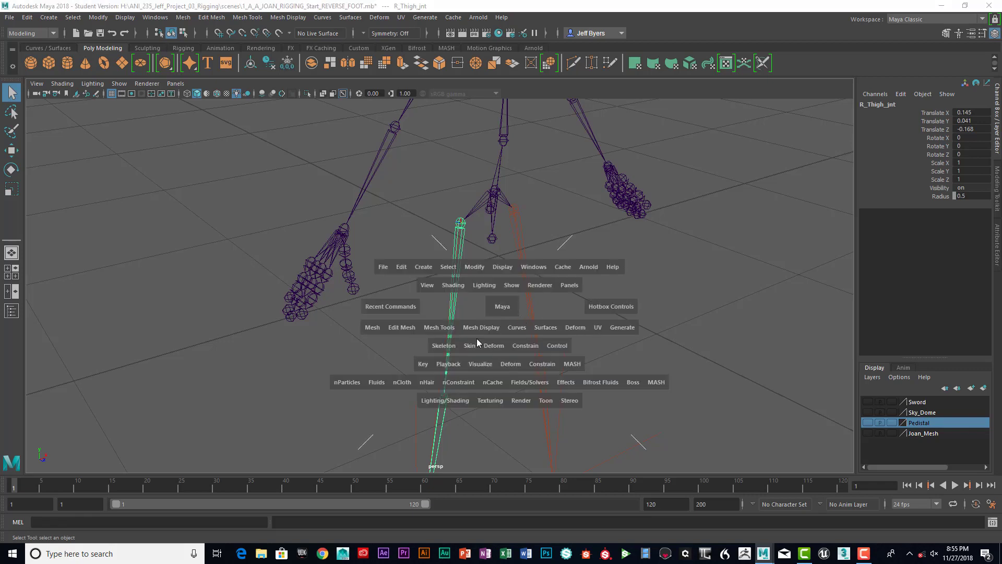
{"action": "left_click", "coordinate": [453, 345]}
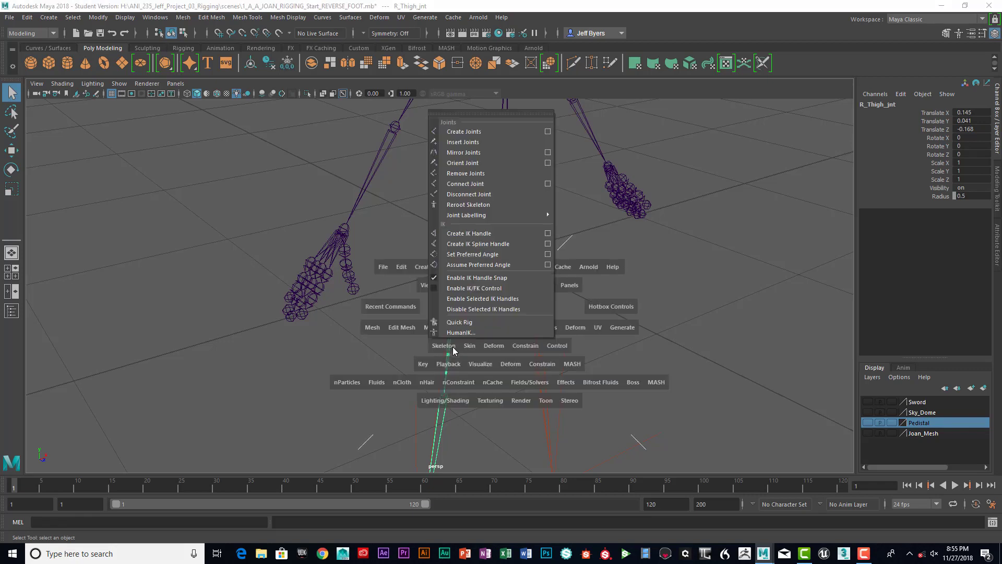
{"action": "left_click", "coordinate": [547, 165]}
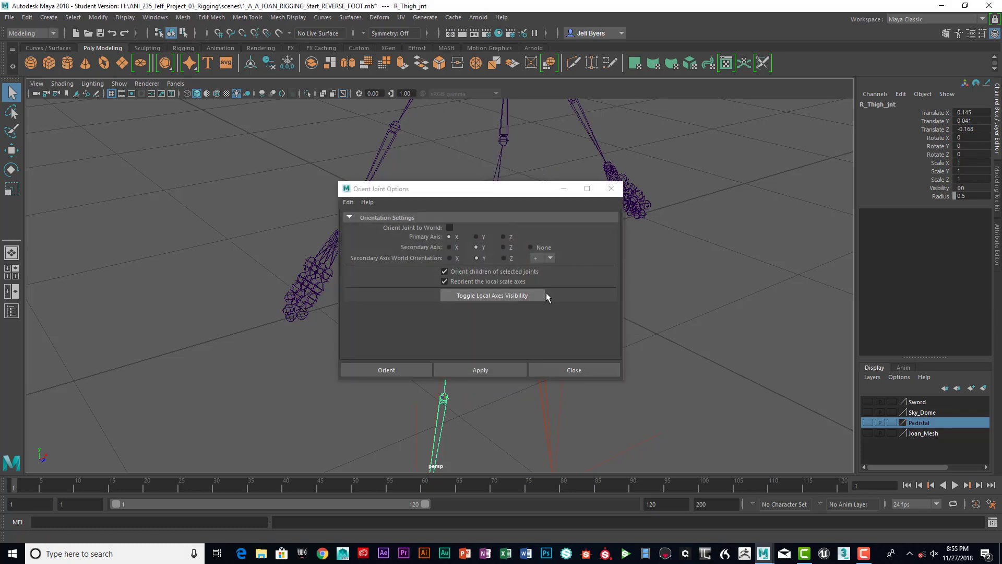
{"action": "left_click_drag", "start_coordinate": [541, 190], "coordinate": [579, 182]}
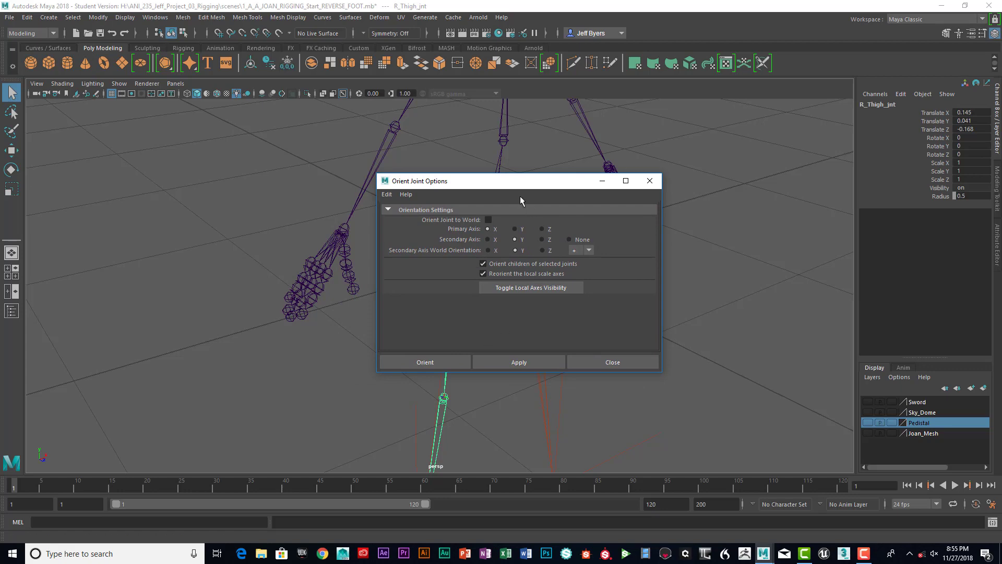
{"action": "left_click_drag", "start_coordinate": [518, 186], "coordinate": [590, 193]}
{"action": "left_click", "coordinate": [528, 368]}
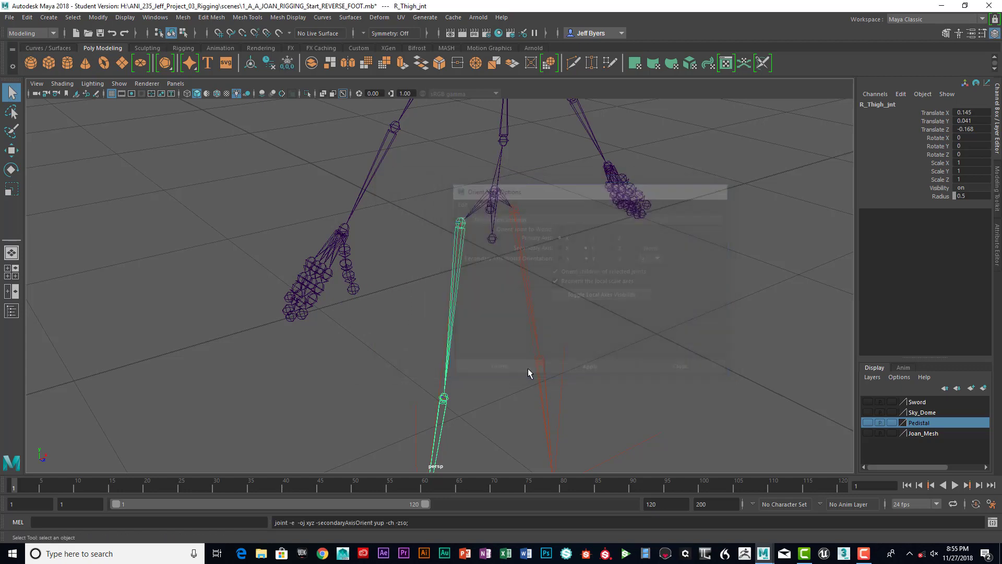
- Examine the local axes along the right leg chain from the thigh to the toe joint
{"action": "scroll", "coordinate": [495, 324], "scroll_direction": "up", "scroll_amount": 10}
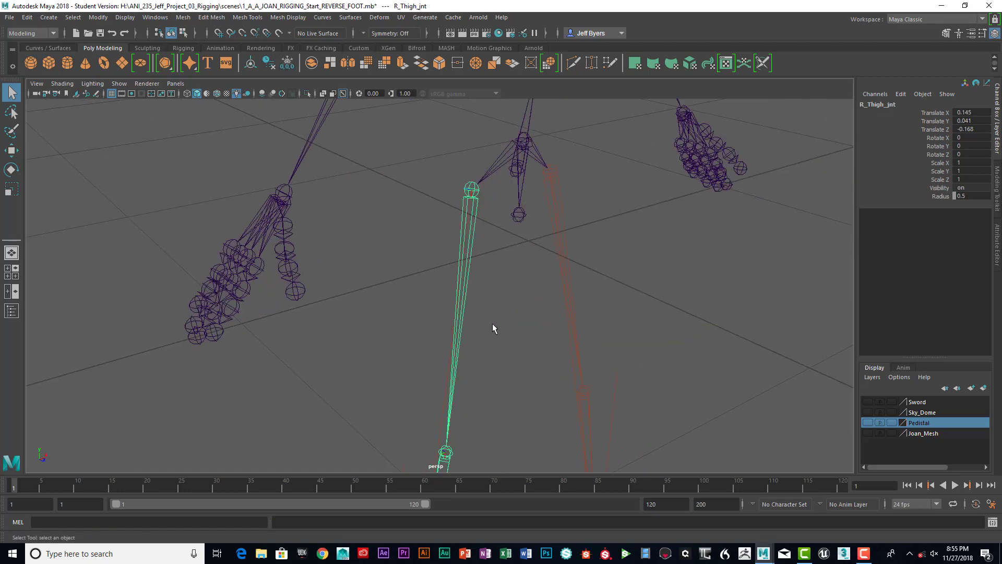
{"action": "scroll", "coordinate": [496, 286], "scroll_direction": "down", "scroll_amount": 10}
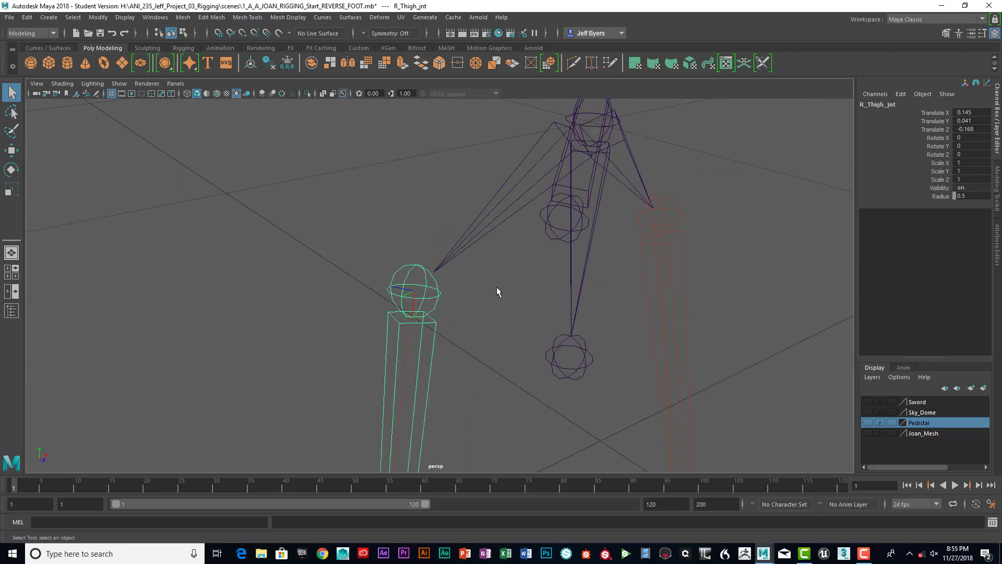
{"action": "scroll", "coordinate": [497, 286], "scroll_direction": "up", "scroll_amount": 10}
{"action": "scroll", "coordinate": [485, 263], "scroll_direction": "down", "scroll_amount": 10}
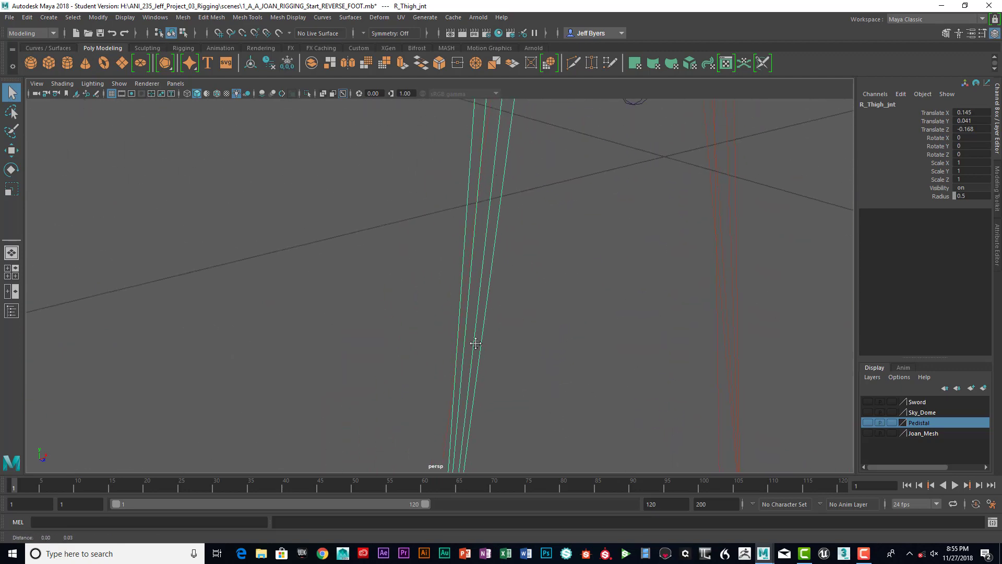
{"action": "scroll", "coordinate": [523, 258], "scroll_direction": "down", "scroll_amount": 10}
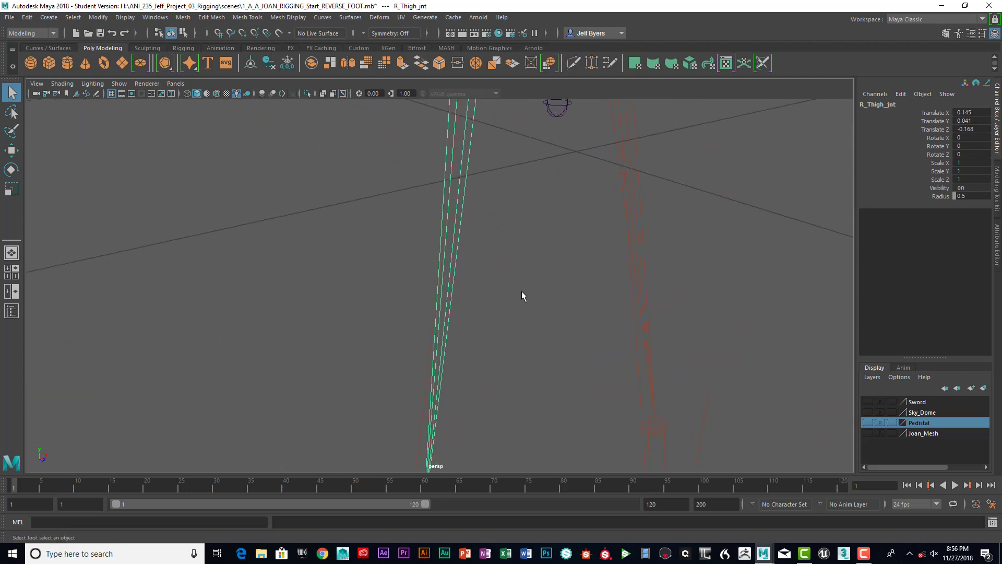
{"action": "scroll", "coordinate": [523, 214], "scroll_direction": "down", "scroll_amount": 10}
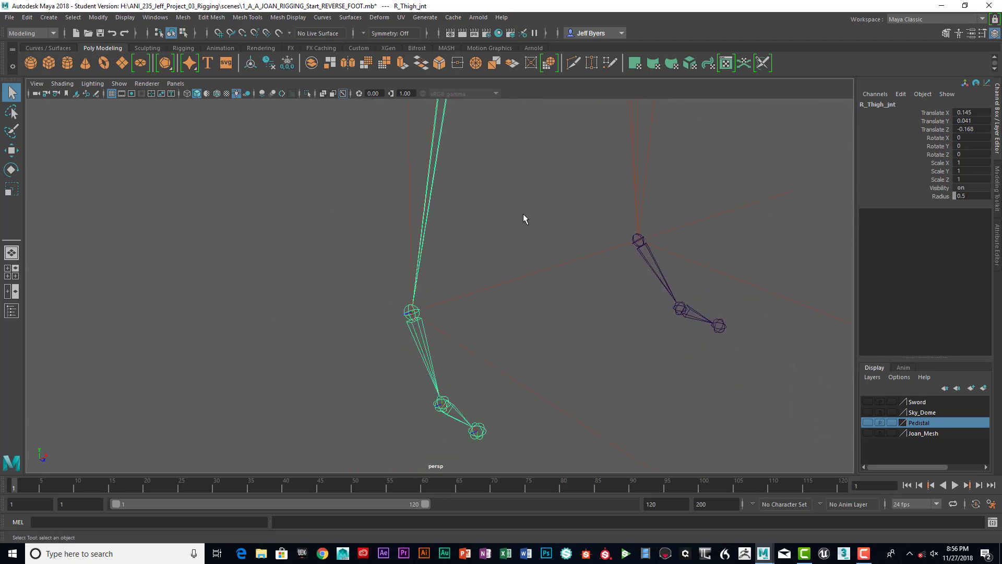
{"action": "scroll", "coordinate": [515, 204], "scroll_direction": "up", "scroll_amount": 5}
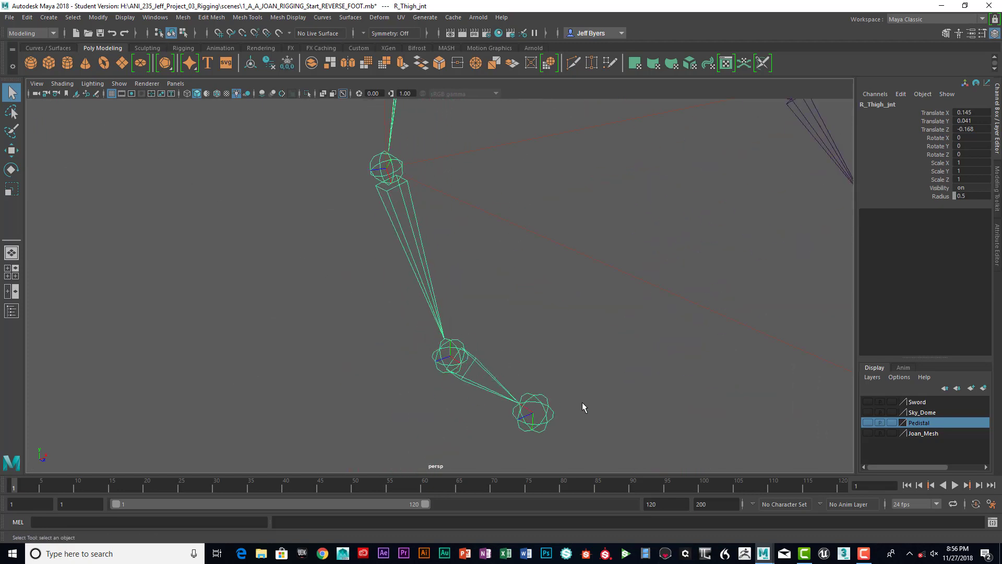
{"action": "scroll", "coordinate": [597, 331], "scroll_direction": "down", "scroll_amount": 3}
{"action": "scroll", "coordinate": [594, 328], "scroll_direction": "down", "scroll_amount": 2}
{"action": "left_click_drag", "start_coordinate": [596, 318], "coordinate": [528, 351], "text": "alt"}
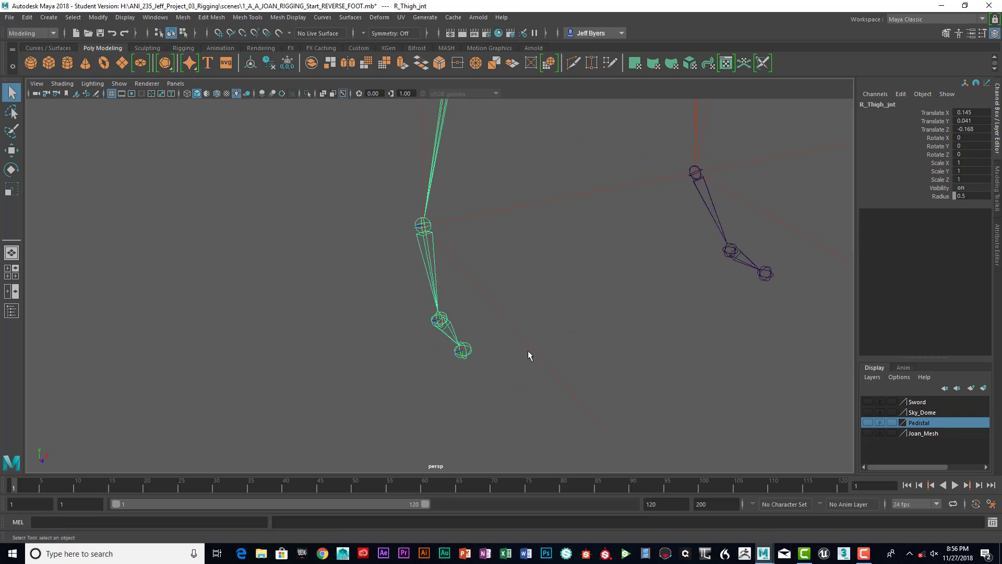
{"action": "left_click", "coordinate": [469, 353]}
{"action": "scroll", "coordinate": [530, 358], "scroll_direction": "up", "scroll_amount": 5}
{"action": "middle_click_drag", "start_coordinate": [530, 358], "coordinate": [496, 277], "text": "alt"}
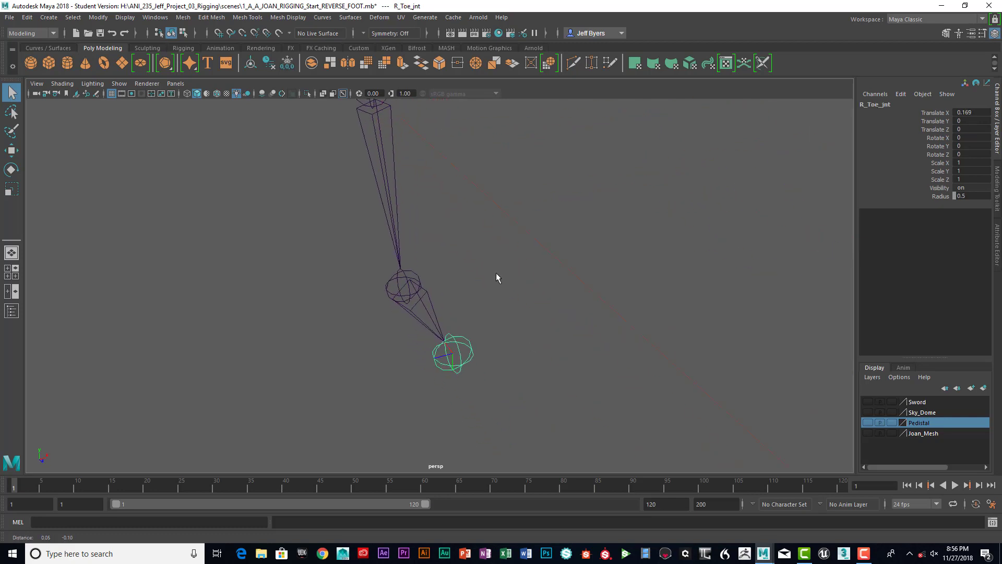
{"action": "scroll", "coordinate": [518, 340], "scroll_direction": "down", "scroll_amount": 3}
{"action": "left_click_drag", "start_coordinate": [519, 340], "coordinate": [627, 382], "text": "alt"}
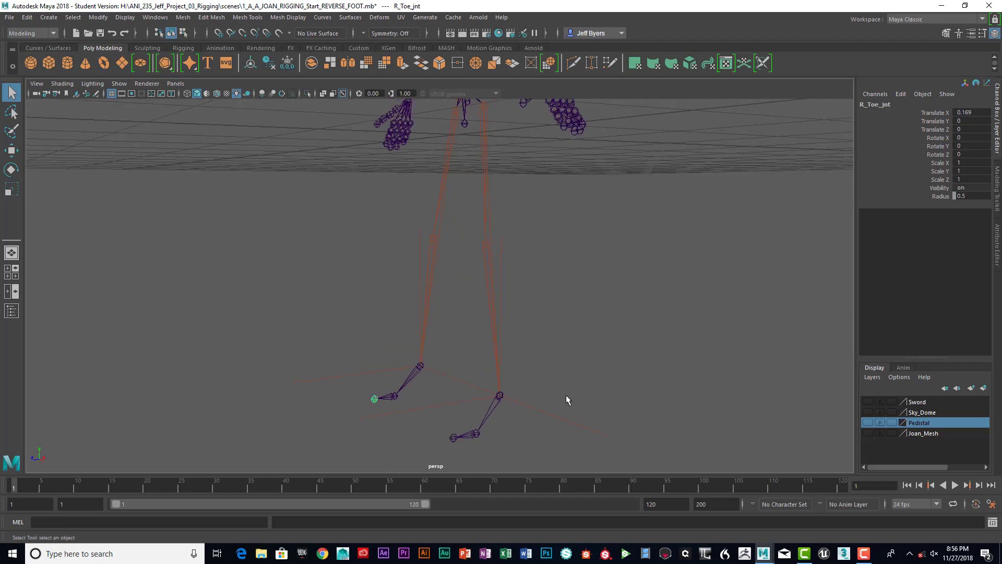
- Clear the selection, frame the foot joints in the side view, and temporarily show the Joan_Mesh layer to compare them with the foot
{"action": "left_click", "coordinate": [595, 391]}
{"action": "key", "text": "space"}
{"action": "key", "text": "space"}
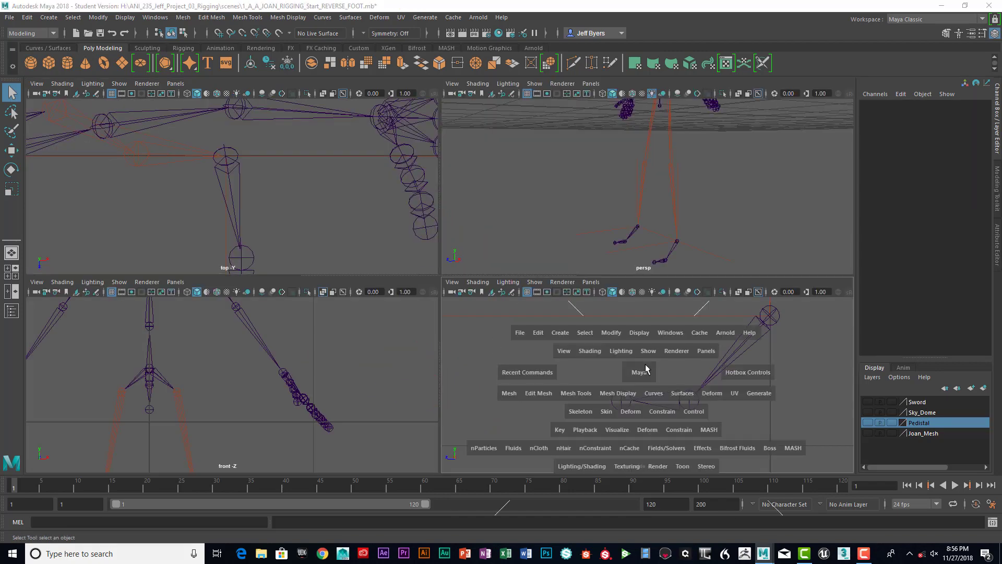
{"action": "right_click_drag", "start_coordinate": [611, 281], "coordinate": [521, 301], "text": "alt"}
{"action": "middle_click_drag", "start_coordinate": [521, 301], "coordinate": [519, 336], "text": "alt"}
{"action": "right_click_drag", "start_coordinate": [518, 335], "coordinate": [536, 352], "text": "alt"}
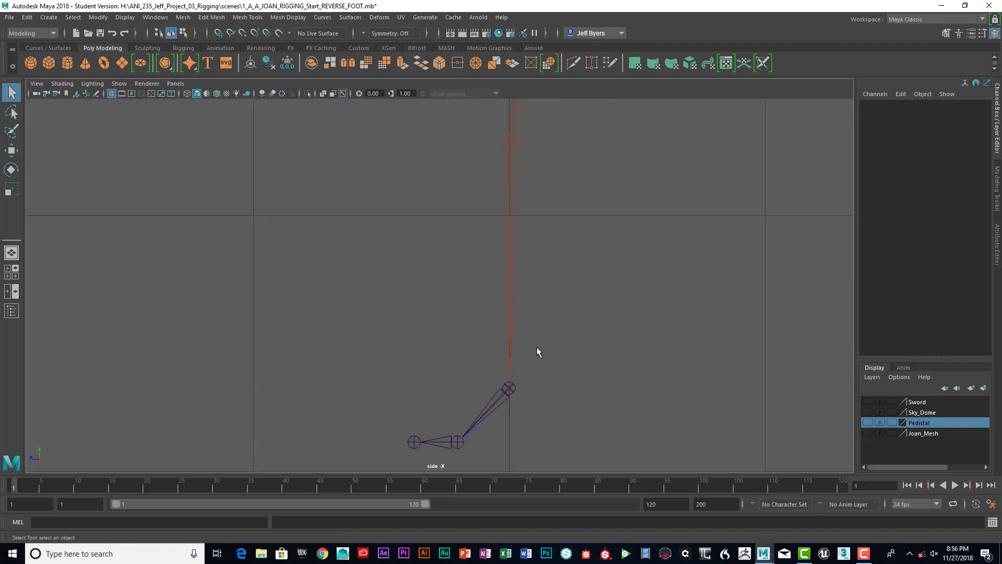
{"action": "middle_click_drag", "start_coordinate": [537, 351], "coordinate": [449, 337], "text": "alt"}
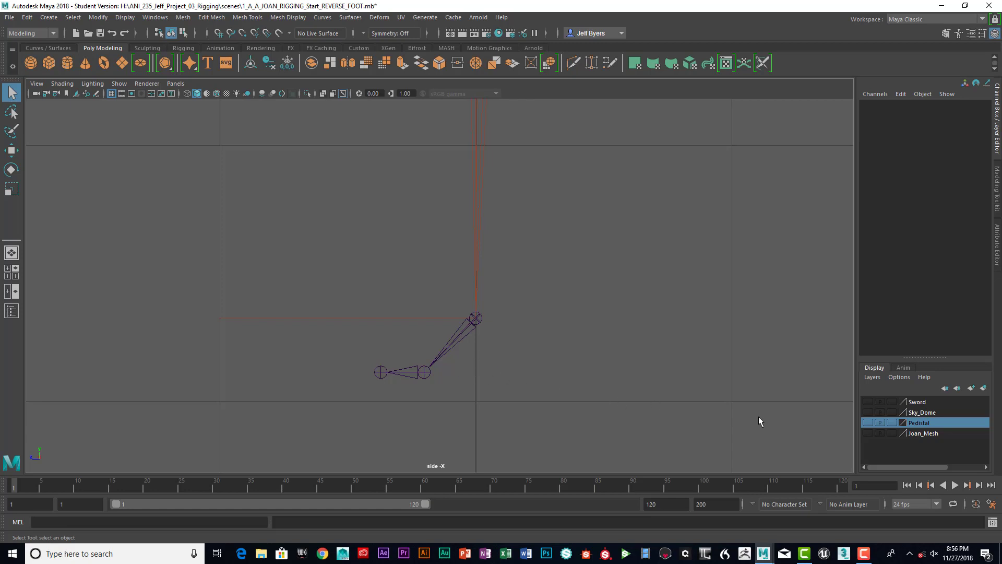
{"action": "left_click", "coordinate": [868, 433]}
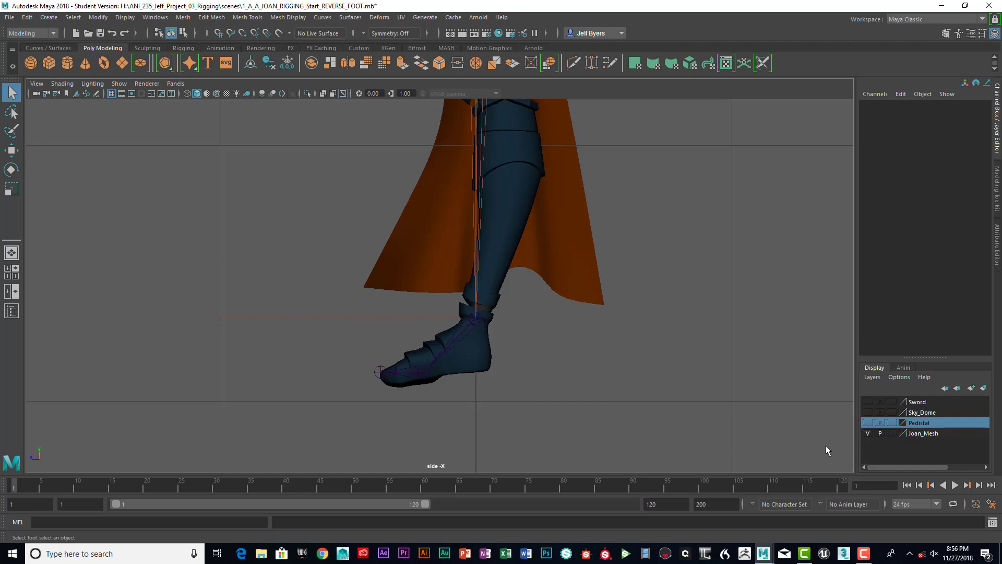
{"action": "left_click", "coordinate": [867, 433]}
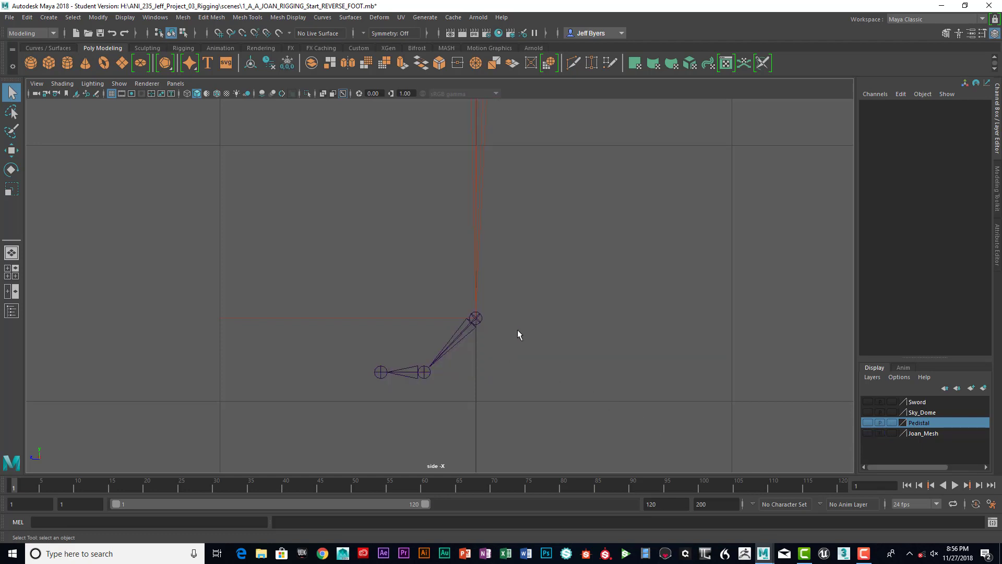
- Examine the local axes of the left ankle, ball and toe joints in the perspective view
{"action": "key", "text": "space"}
{"action": "left_click", "coordinate": [676, 242]}
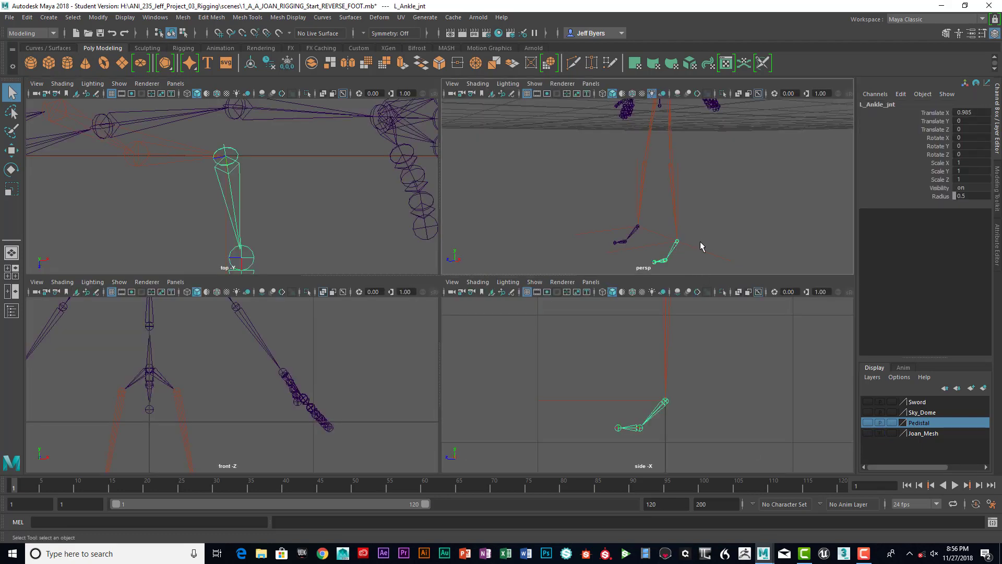
{"action": "left_click_drag", "start_coordinate": [743, 226], "coordinate": [727, 199], "text": "alt"}
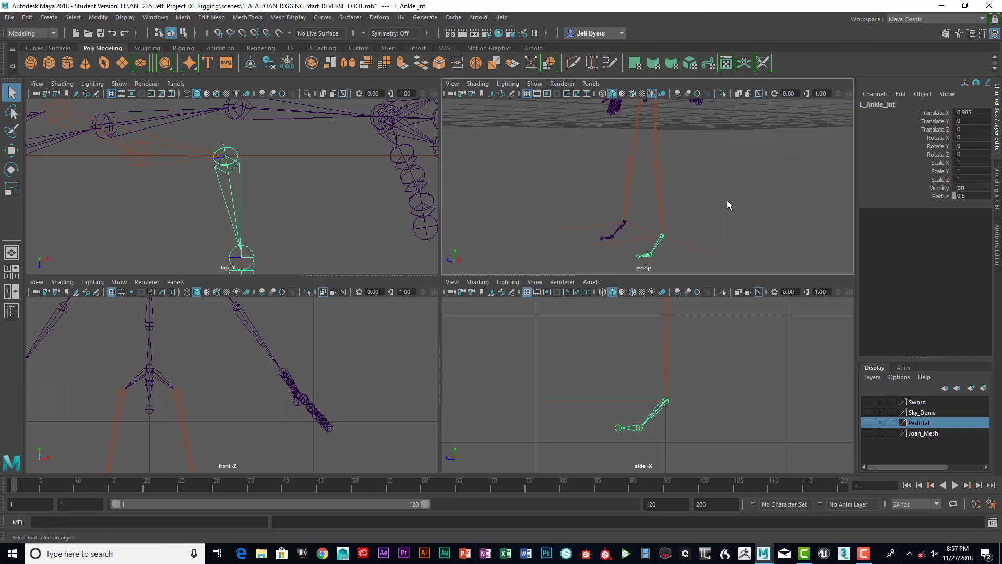
{"action": "key", "text": "f"}
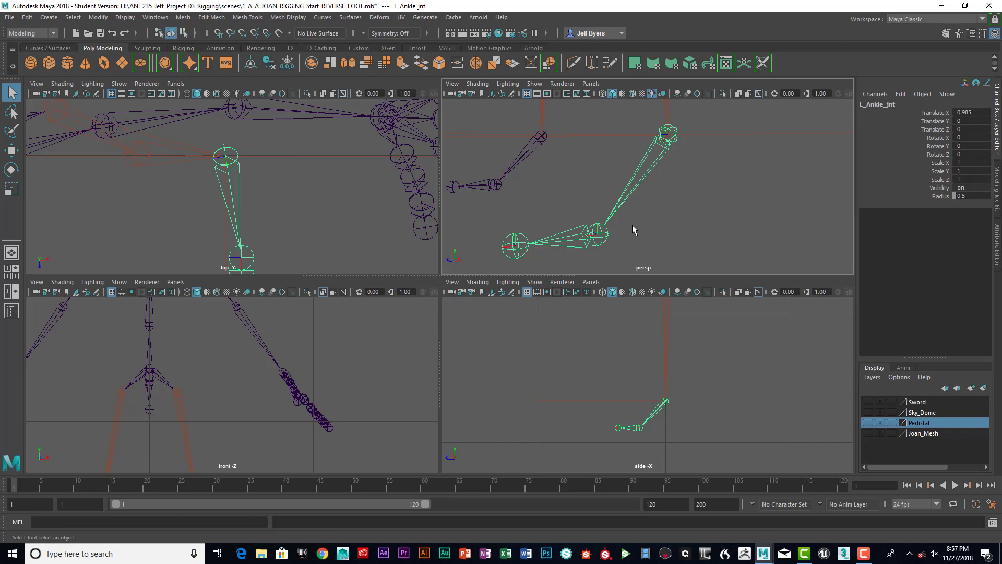
{"action": "key", "text": "Down"}
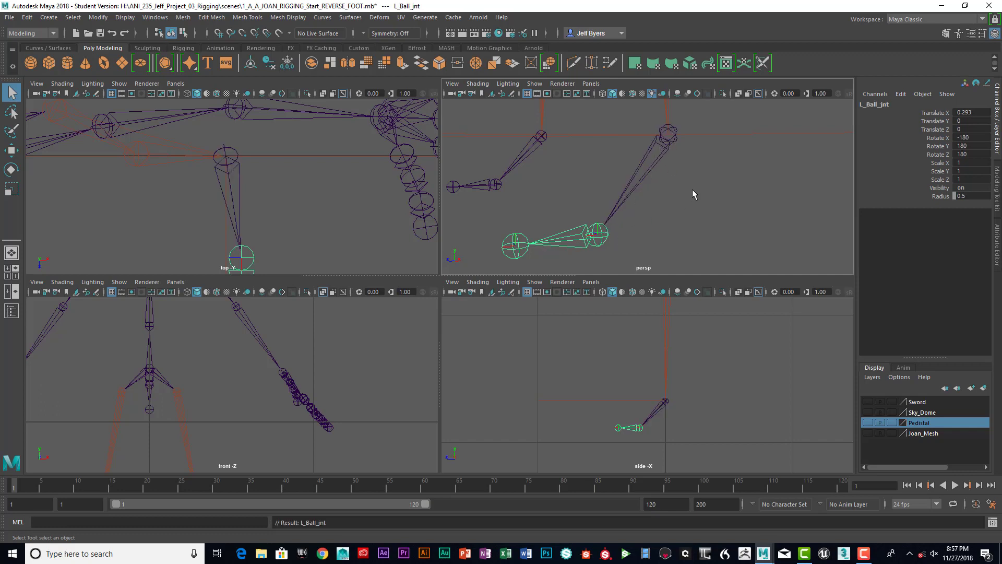
{"action": "key", "text": "Up"}
{"action": "key", "text": "Up"}
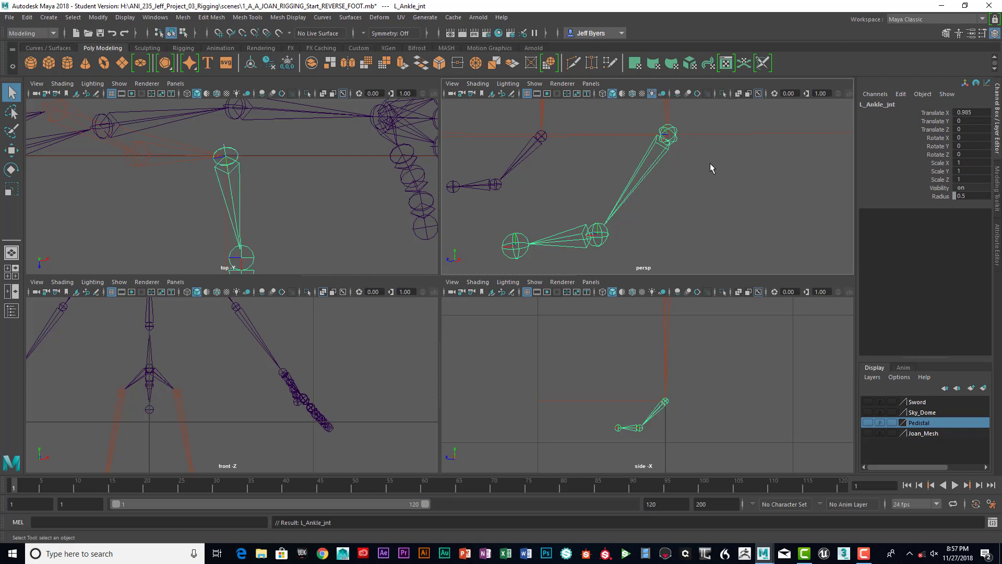
{"action": "left_click", "coordinate": [777, 129]}
{"action": "left_click", "coordinate": [667, 135]}
{"action": "key", "text": "Down"}
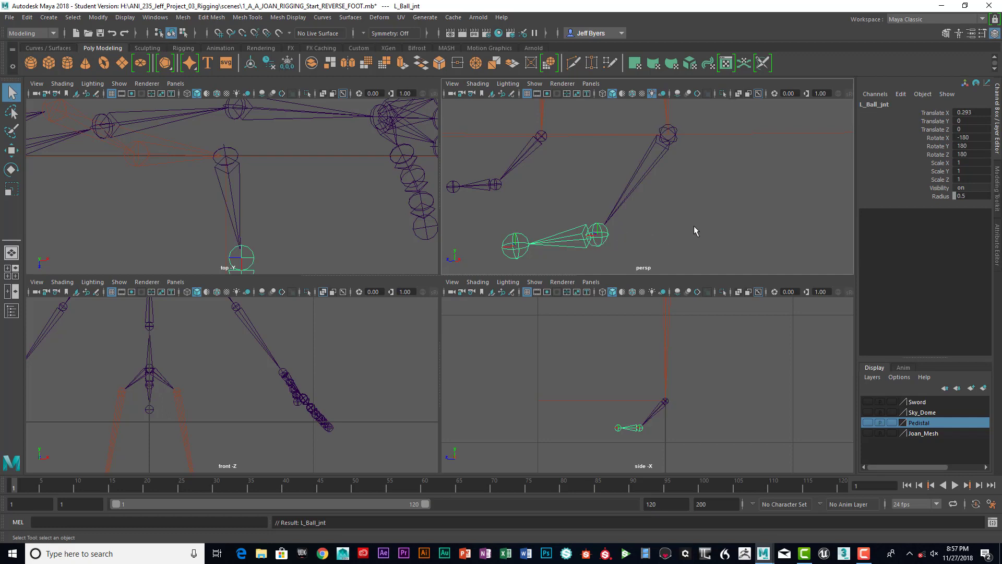
{"action": "key", "text": "Down"}
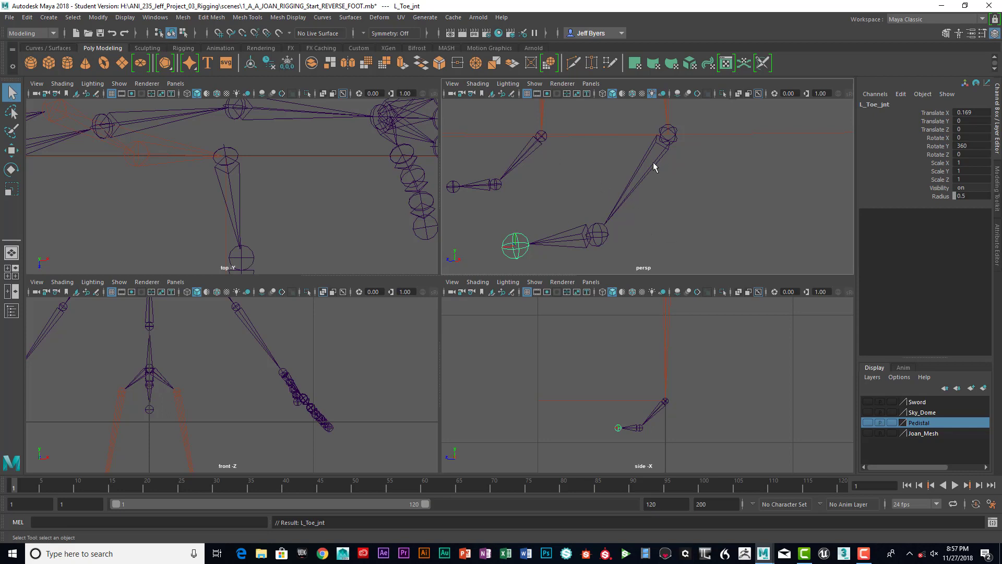
{"action": "scroll", "coordinate": [663, 170], "scroll_direction": "down", "scroll_amount": 5}
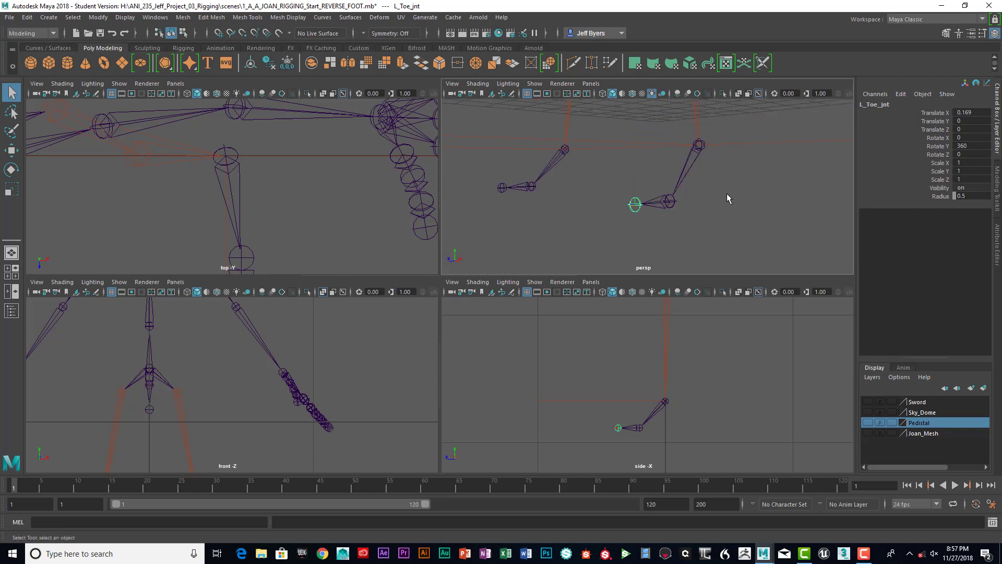
{"action": "left_click_drag", "start_coordinate": [715, 211], "coordinate": [699, 230], "text": "alt"}
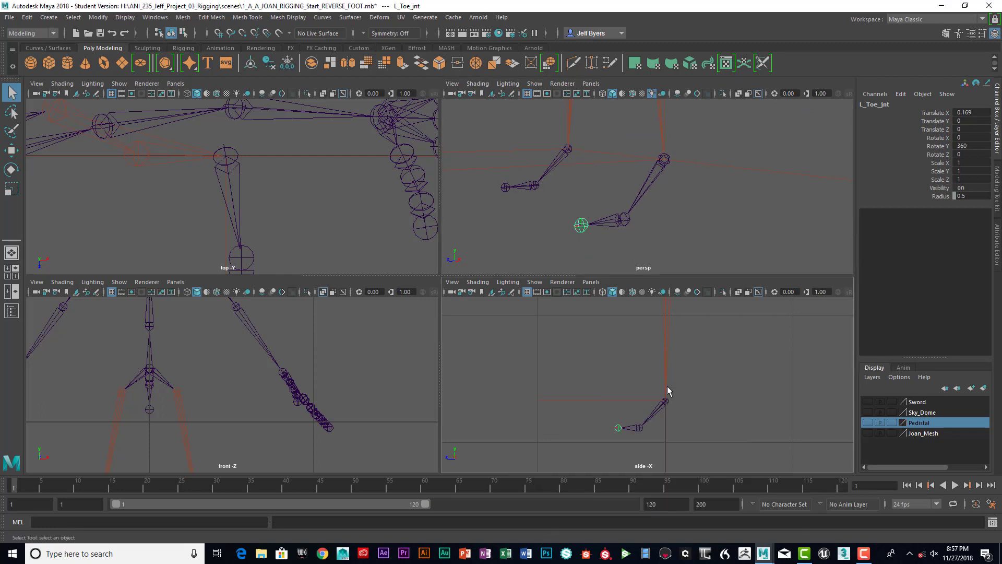
- Clear the selection in the side view and start the Joint tool with its settings reset to the defaults
{"action": "key", "text": "space"}
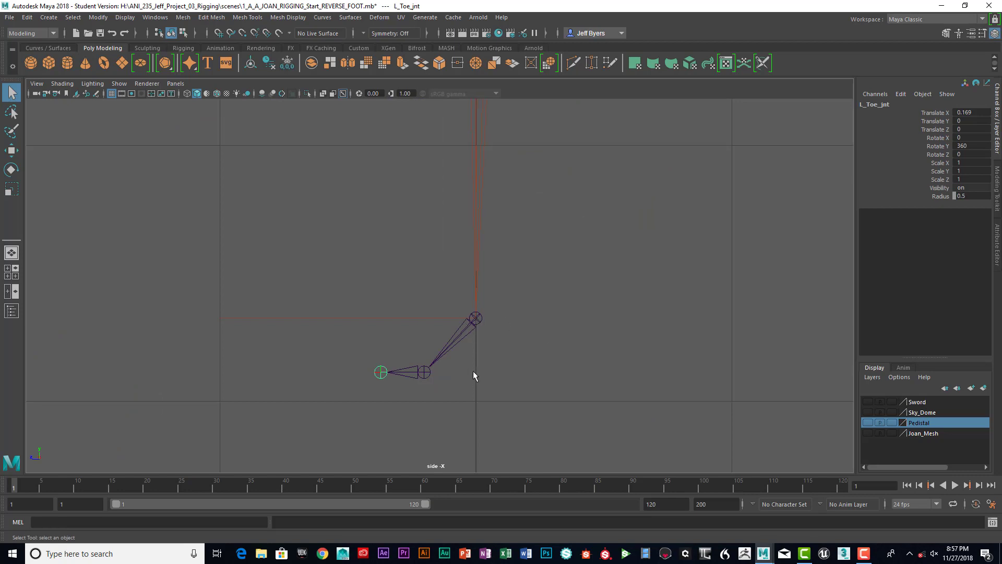
{"action": "key", "text": "space"}
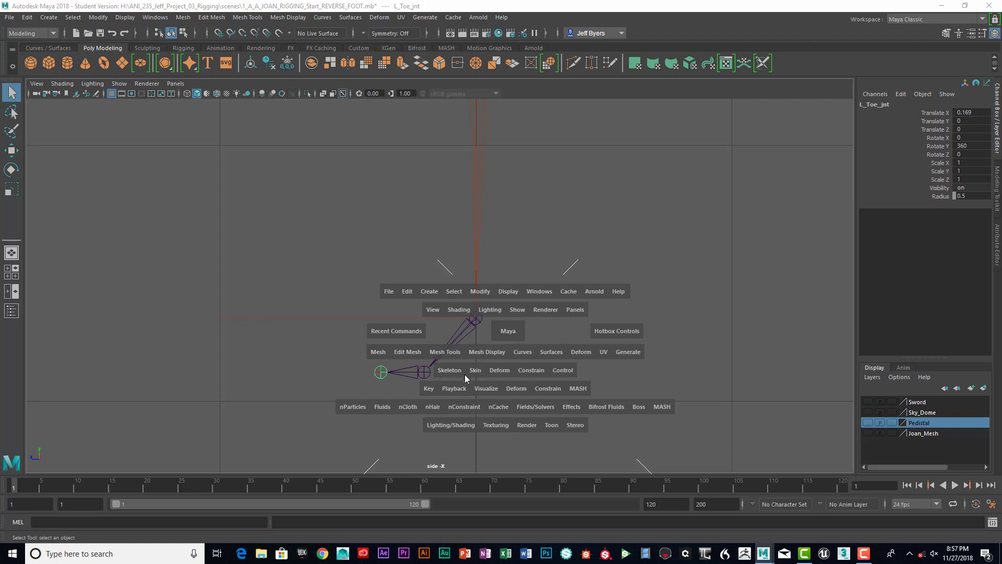
{"action": "left_click", "coordinate": [345, 336]}
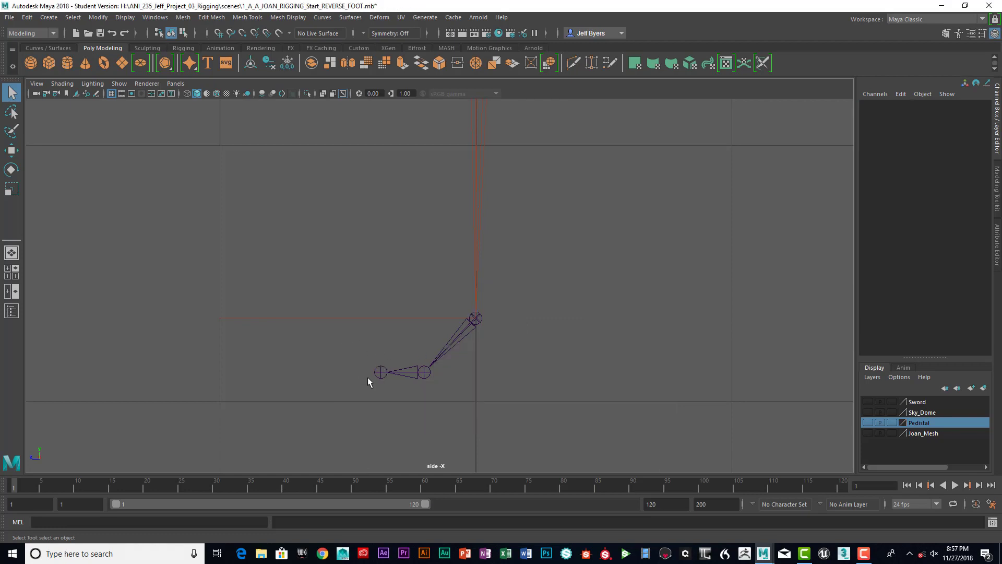
{"action": "key", "text": "space"}
{"action": "left_click", "coordinate": [396, 370]}
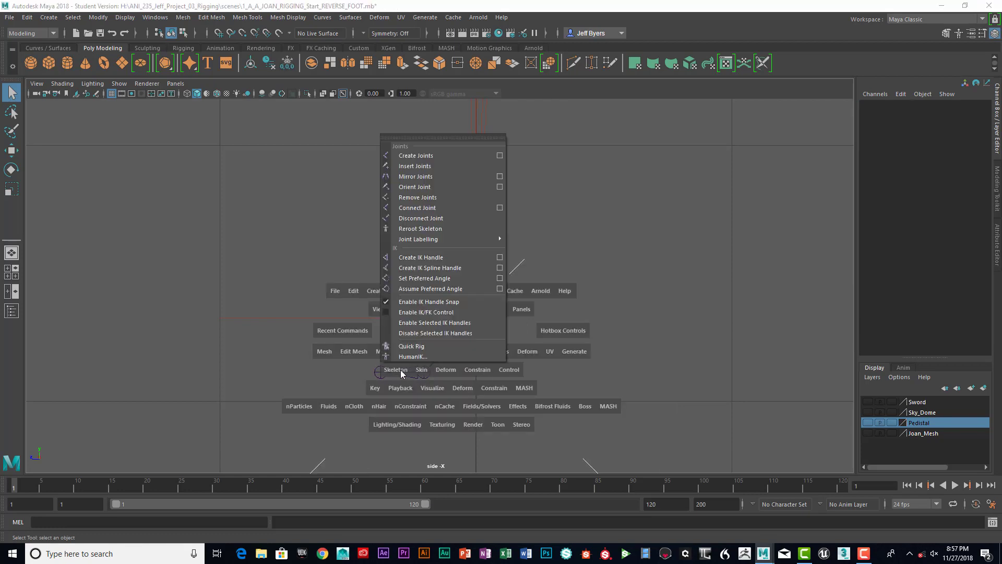
{"action": "left_click", "coordinate": [499, 156]}
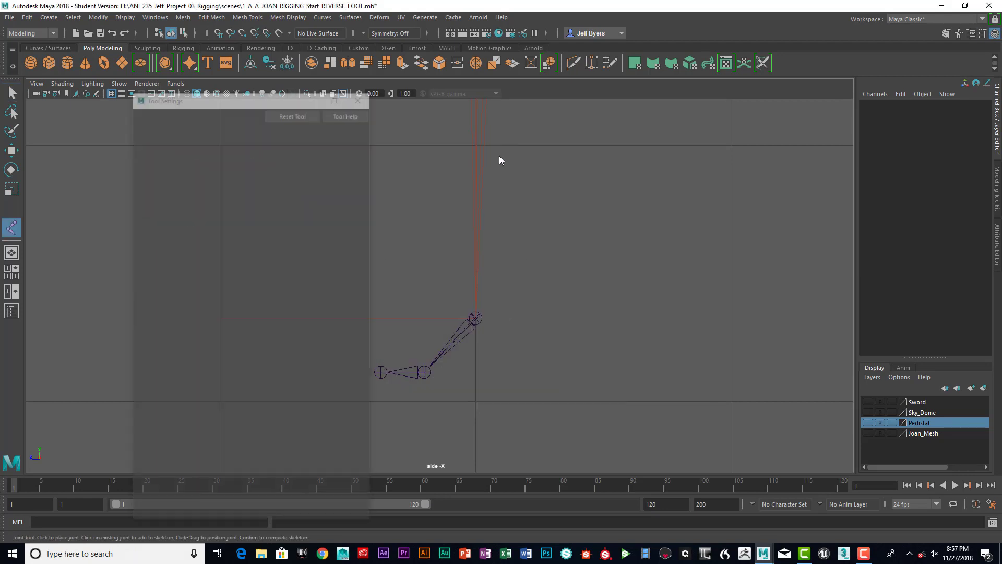
{"action": "left_click", "coordinate": [288, 115]}
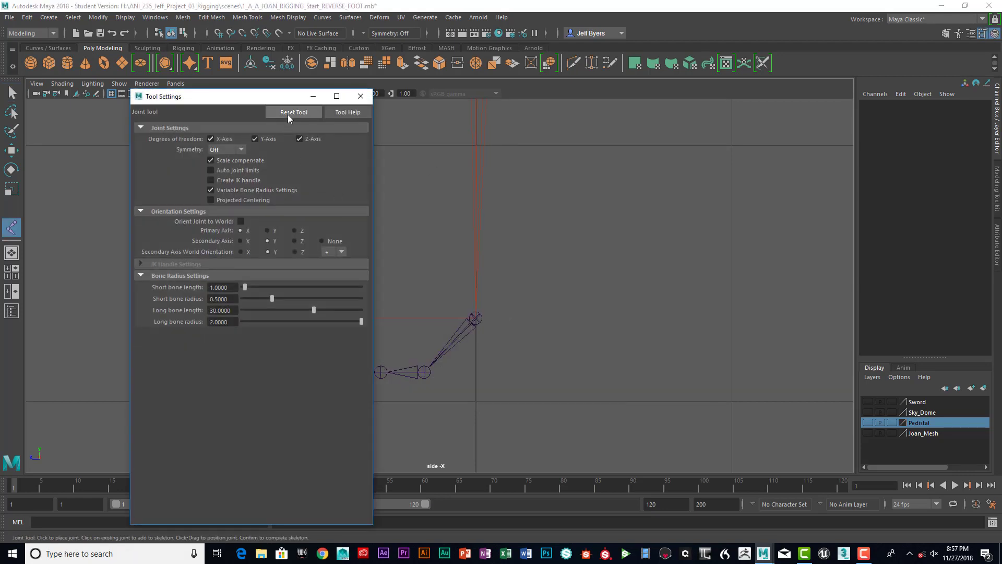
{"action": "left_click", "coordinate": [360, 97]}
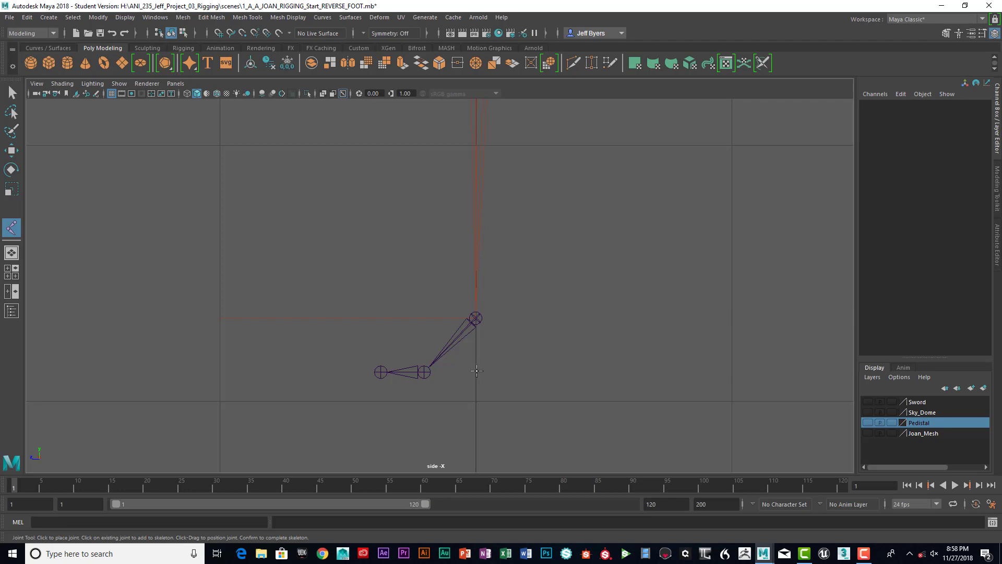
- Draw a four-joint reverse foot chain in the side view, from the heel below the ankle to the toe, ball and ankle
{"action": "left_click", "coordinate": [477, 372]}
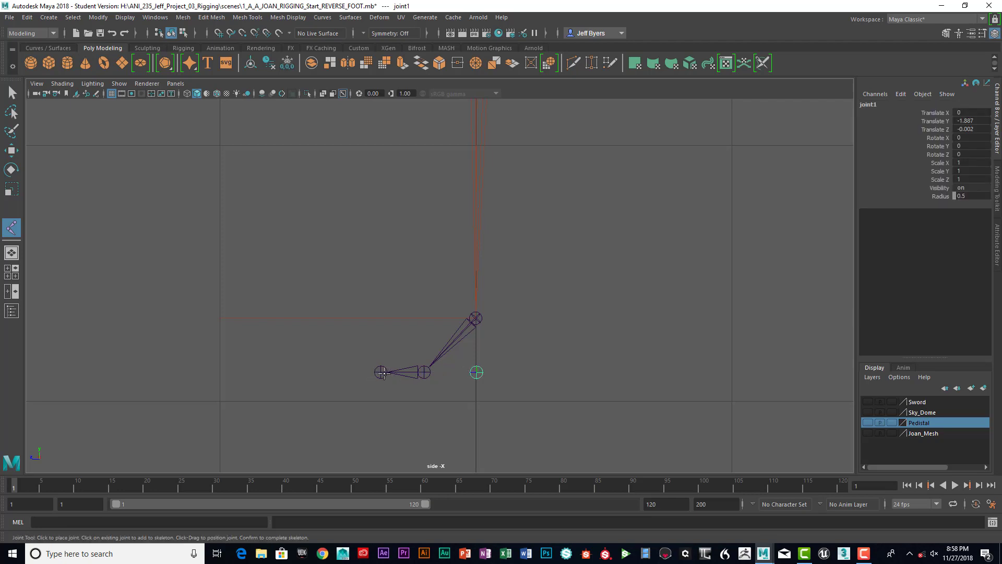
{"action": "left_click", "coordinate": [381, 371]}
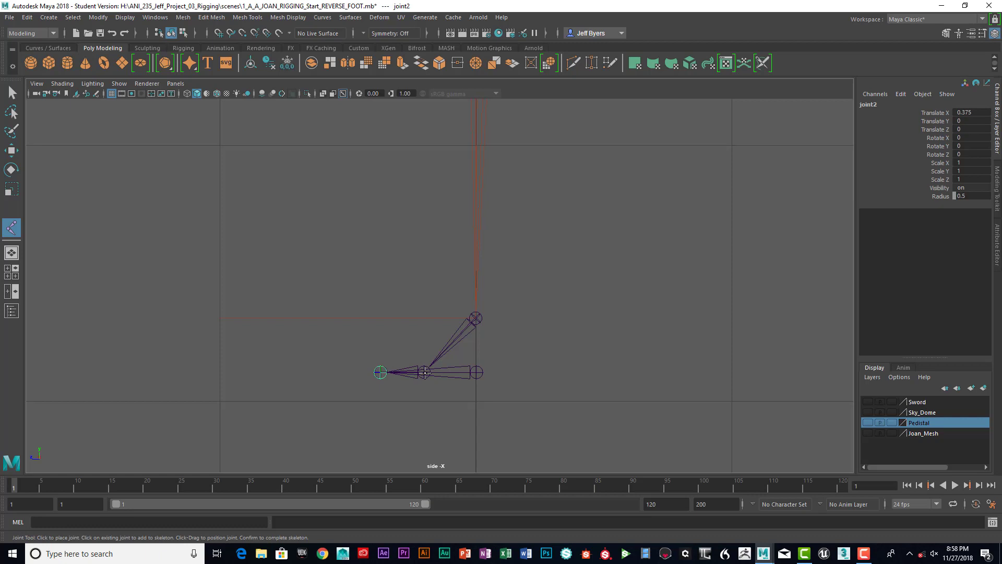
{"action": "left_click", "coordinate": [424, 371]}
{"action": "left_click", "coordinate": [475, 318]}
{"action": "key", "text": "q"}
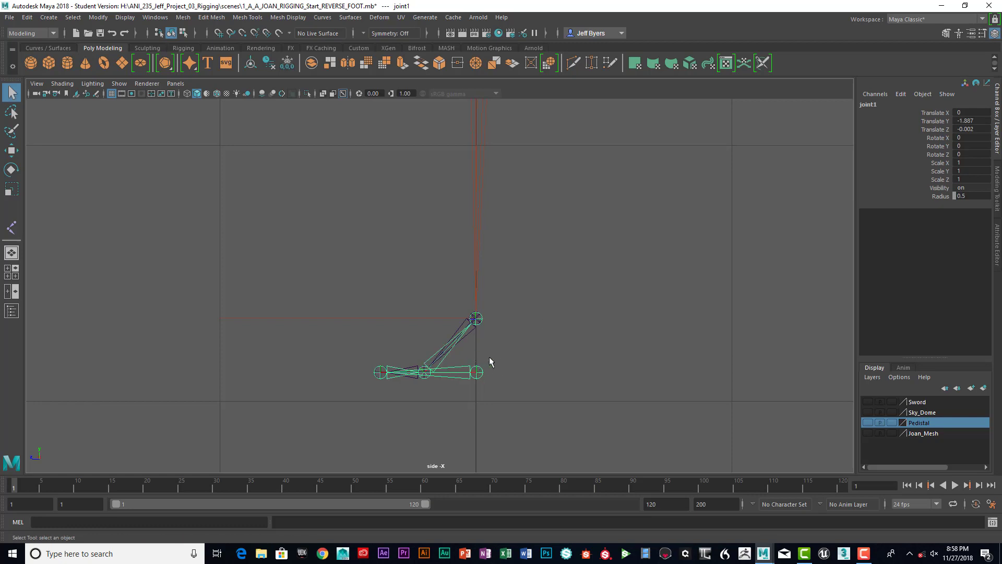
- Rename the root joint of the new foot chain to L_RF_Heel_Jnt
{"action": "key", "text": "space"}
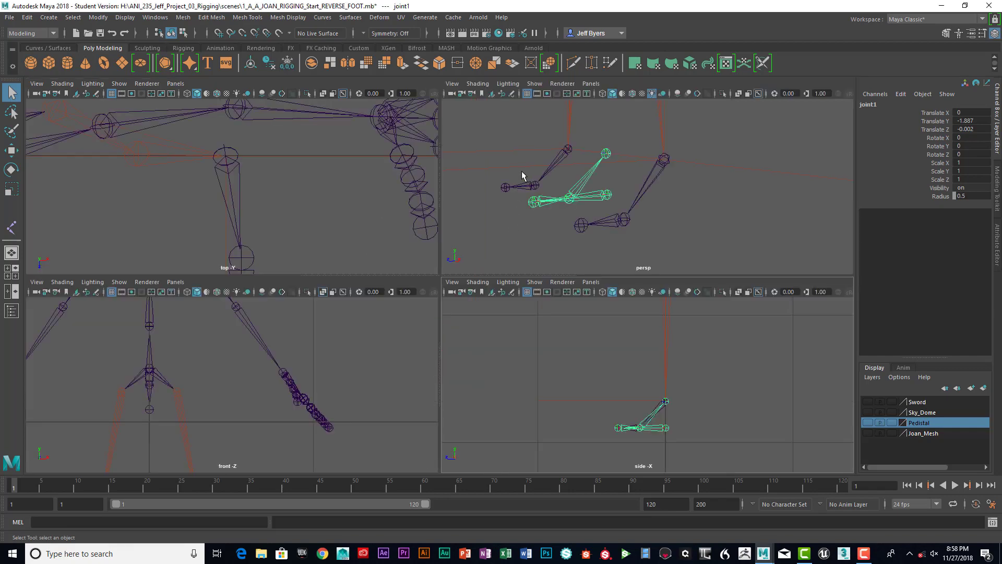
{"action": "key", "text": "space"}
{"action": "left_click_drag", "start_coordinate": [396, 312], "coordinate": [465, 299], "text": "alt"}
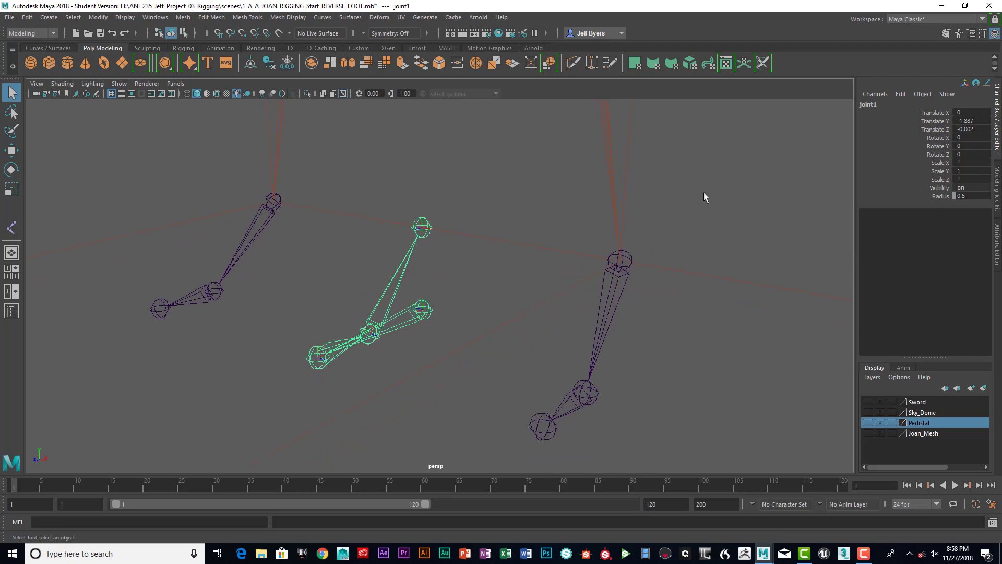
{"action": "left_click", "coordinate": [438, 309]}
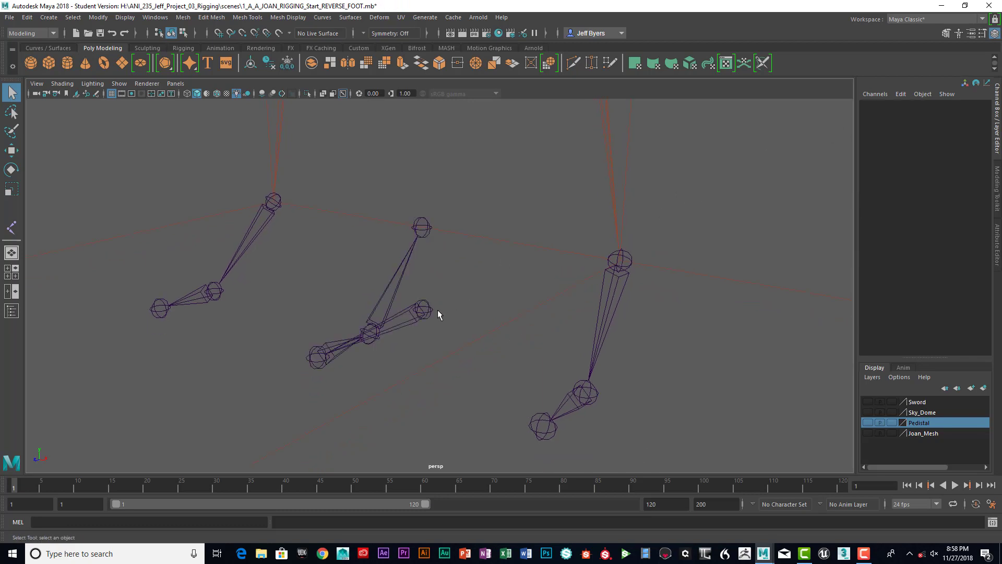
{"action": "key", "text": "ctrl+z"}
{"action": "left_click", "coordinate": [876, 106]}
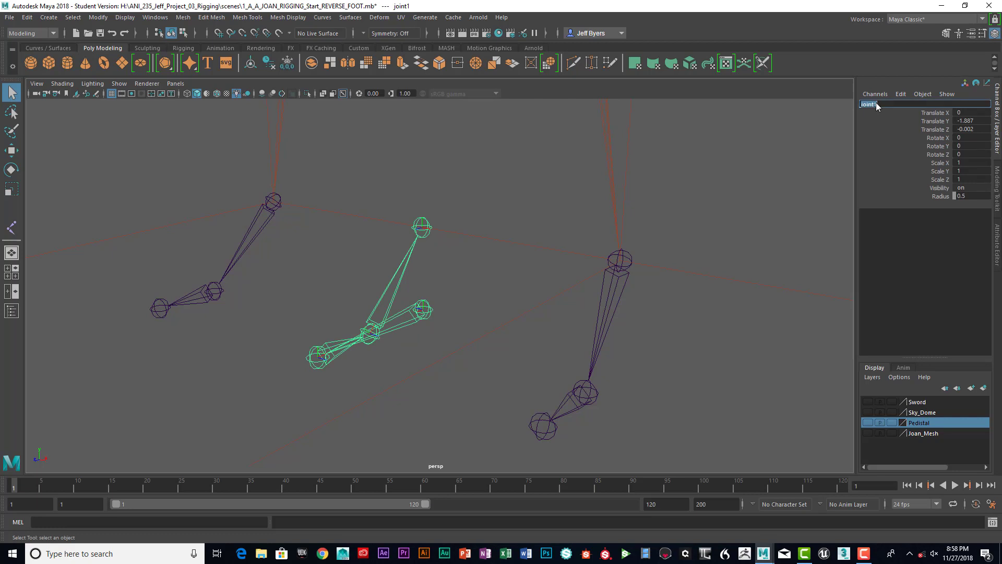
{"action": "type", "text": "L_RF_Heel_Jnt"}
{"action": "key", "text": "Return"}
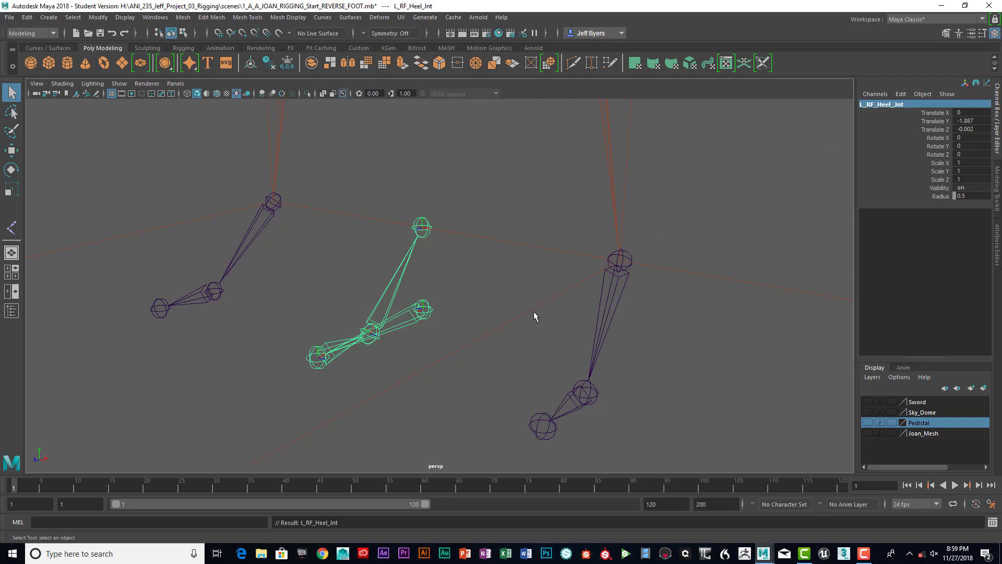
- Rename the chain's second joint to L_RF_Toe_Jnt and its third joint to L_RF_Ball_Jnt
{"action": "key", "text": "Down"}
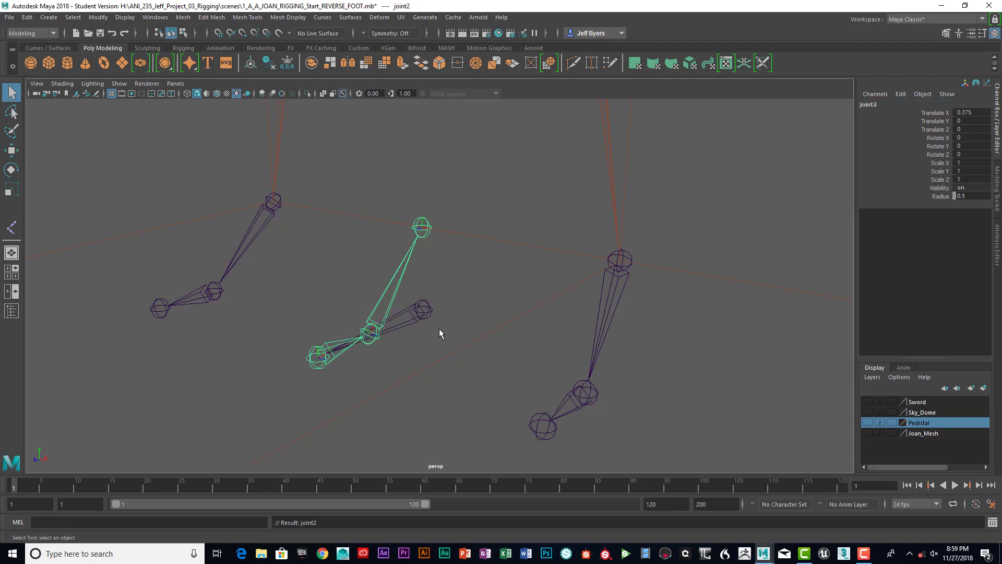
{"action": "double_click", "coordinate": [869, 104]}
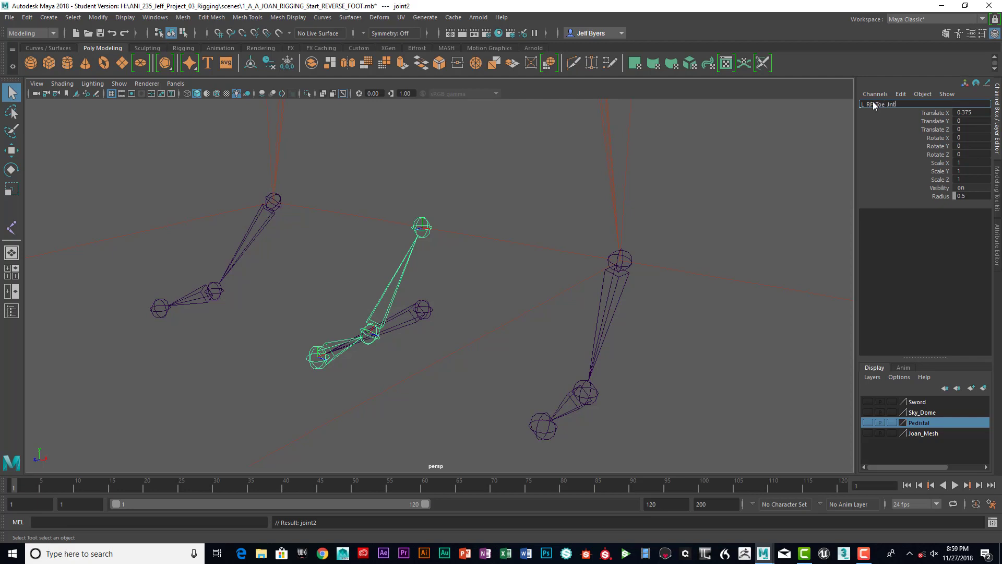
{"action": "key", "text": "Return"}
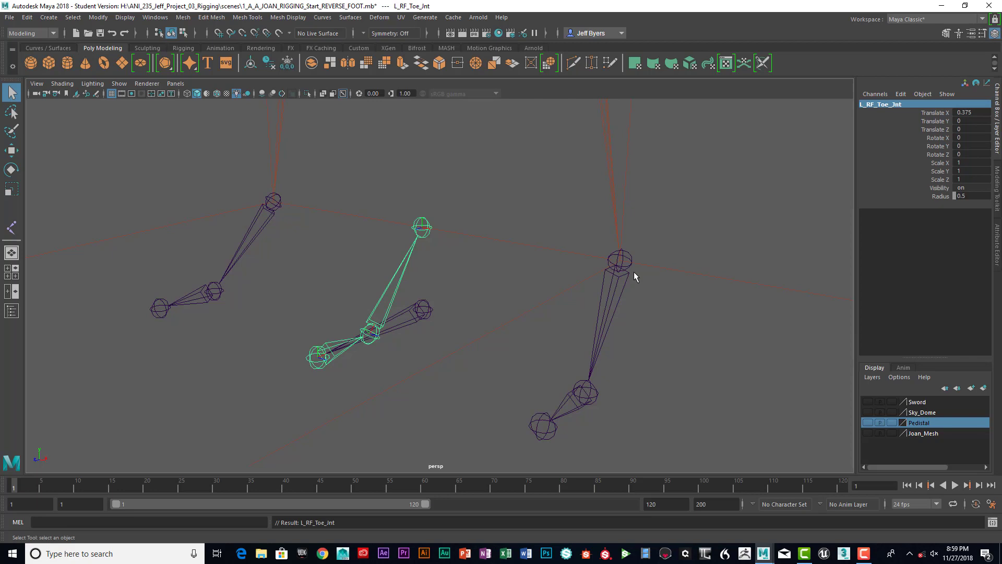
{"action": "key", "text": "Up"}
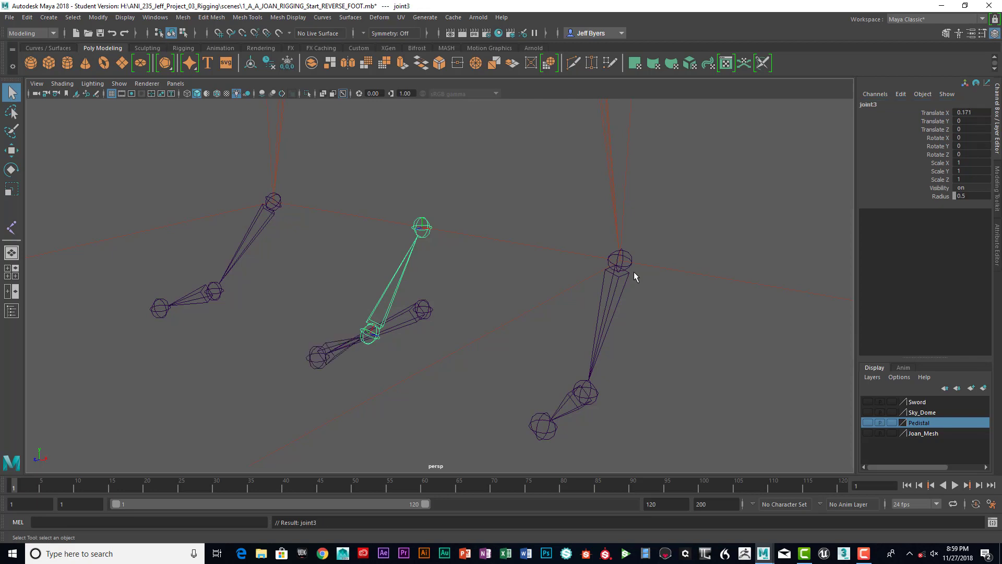
{"action": "left_click", "coordinate": [878, 103]}
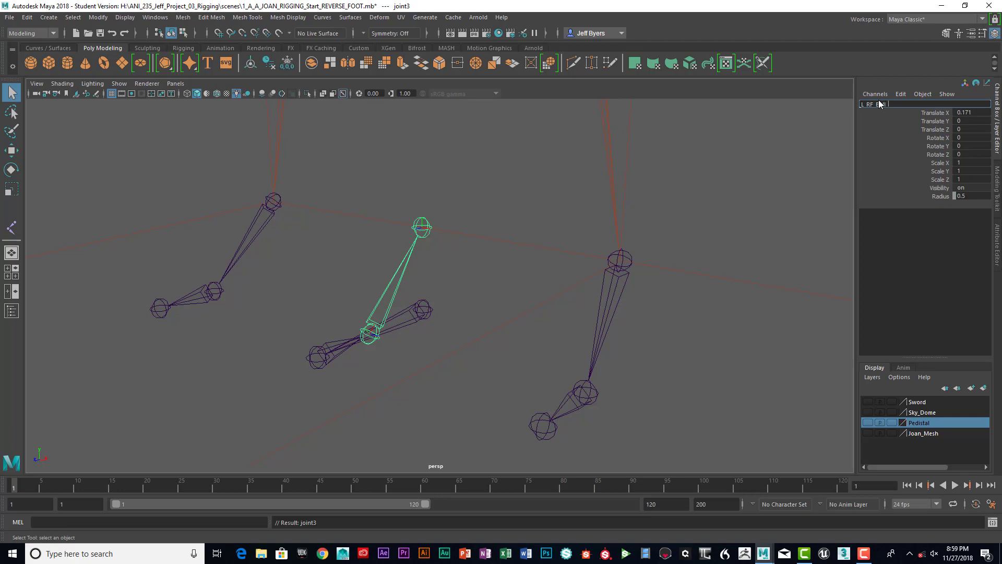
{"action": "type", "text": "L_RF_Ball_Jnt"}
{"action": "key", "text": "Return"}
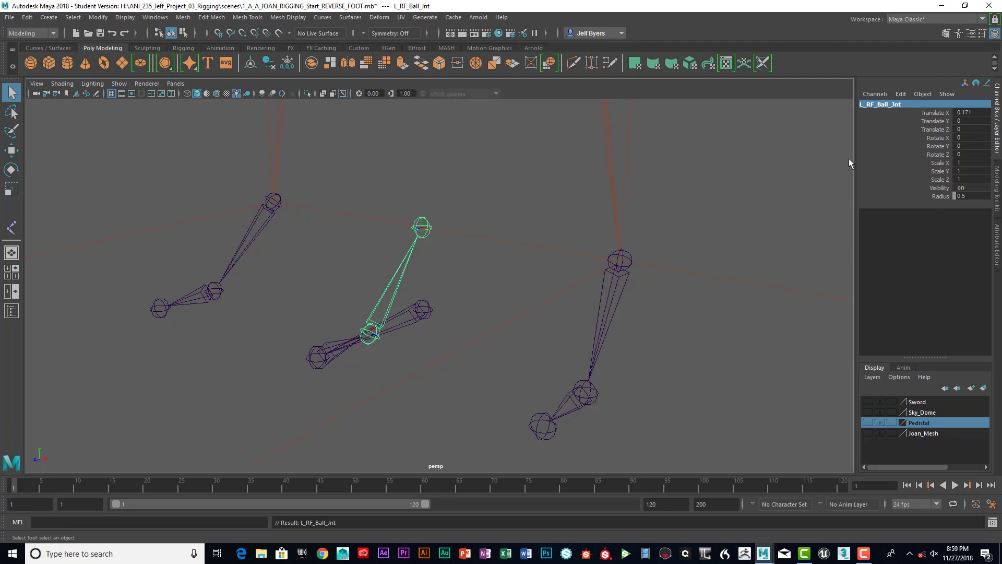
- Rename the end joint of the reverse foot chain to L_RF_Ankle_Jnt
{"action": "key", "text": "Down"}
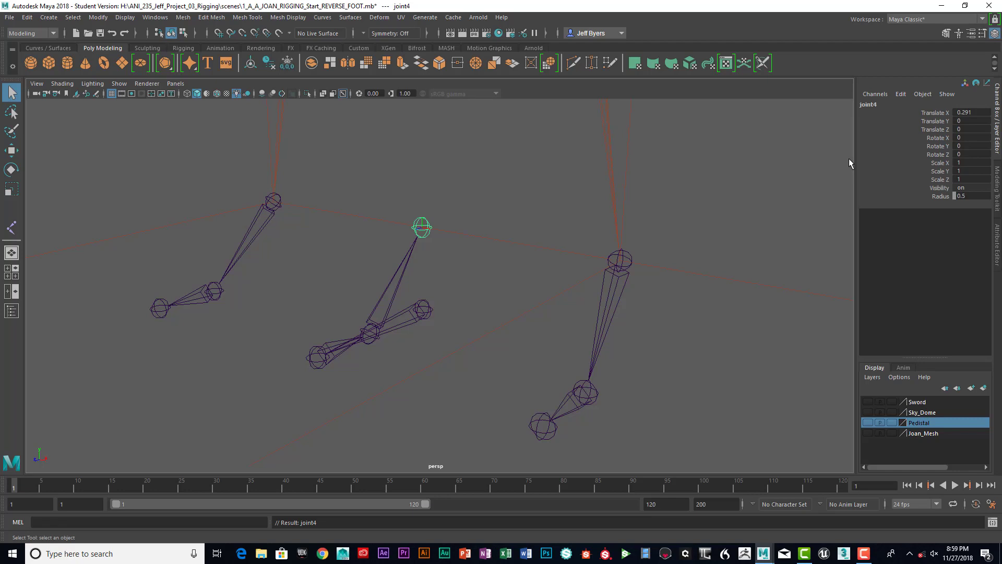
{"action": "left_click", "coordinate": [878, 105]}
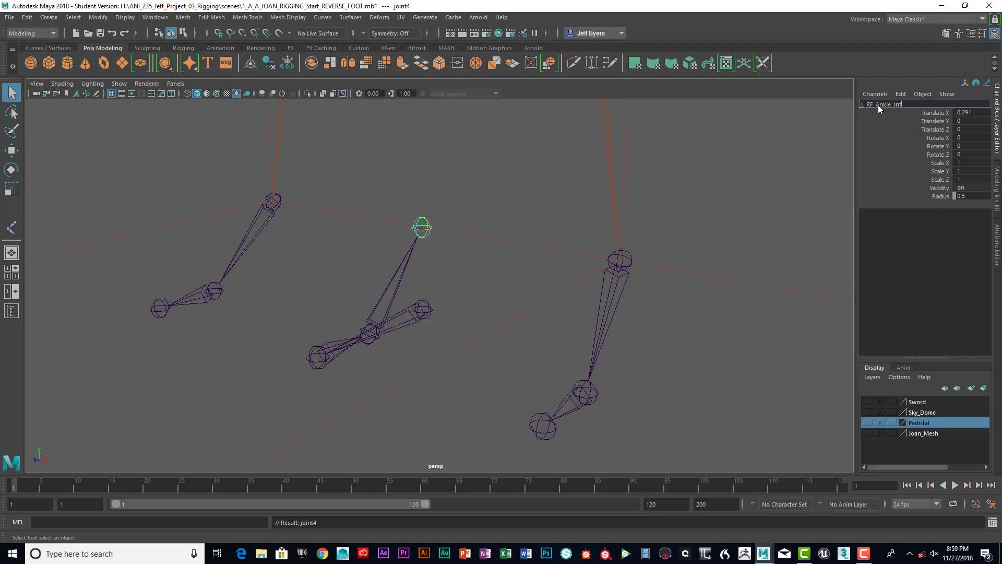
{"action": "type", "text": "L_RF_Ankle_Jnt"}
{"action": "key", "text": "Return"}
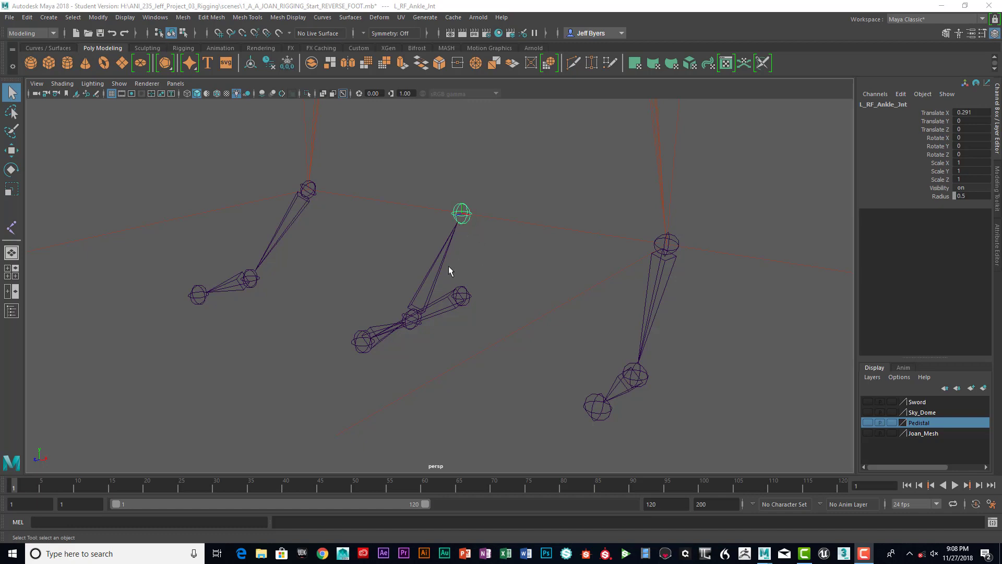
{"action": "scroll", "coordinate": [470, 226], "scroll_direction": "up", "scroll_amount": 3}
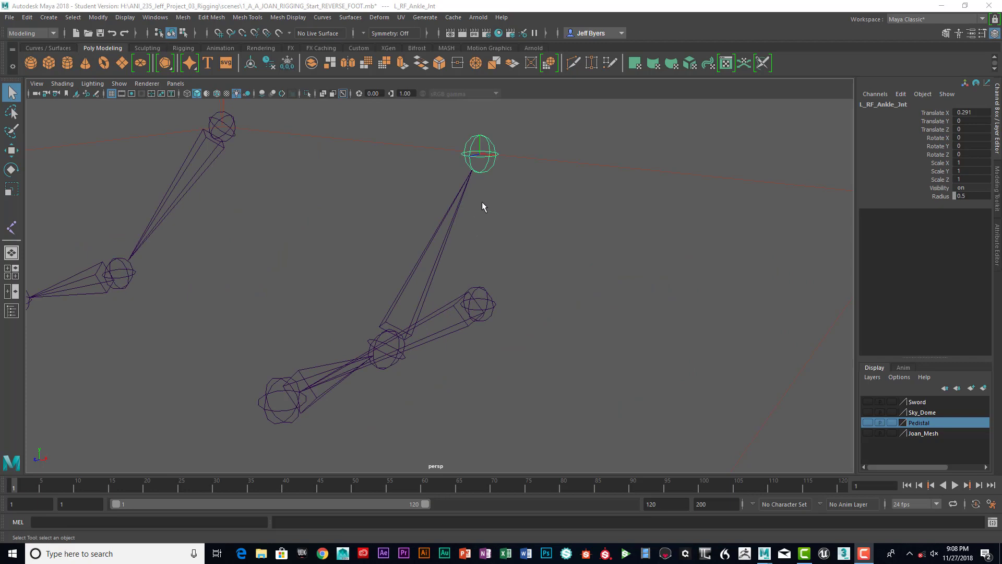
{"action": "left_click_drag", "start_coordinate": [546, 246], "coordinate": [541, 246], "text": "alt"}
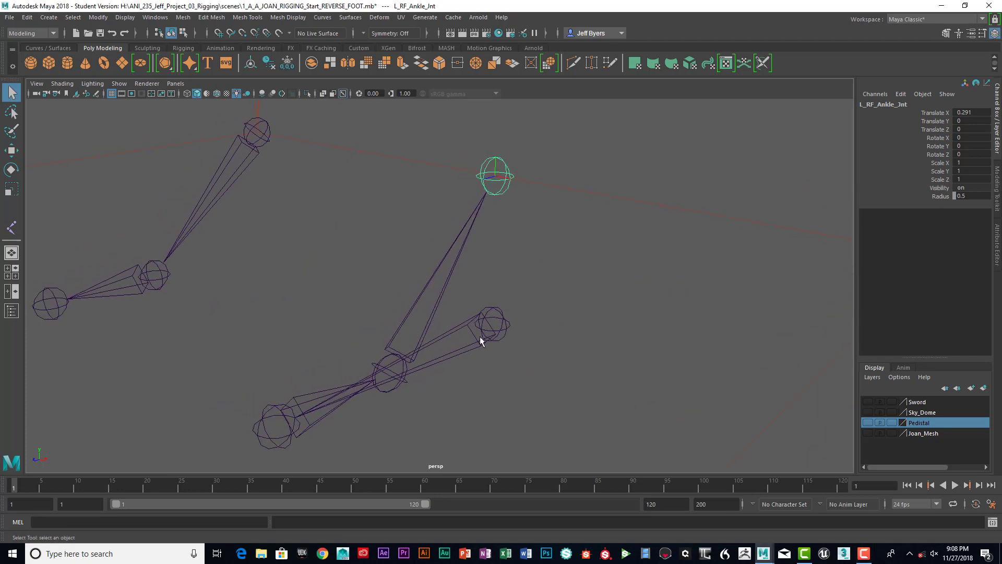
- Check the names of the heel, toe, ball and ankle joints along the new reverse foot chain
{"action": "left_click", "coordinate": [501, 323]}
{"action": "left_click", "coordinate": [493, 310]}
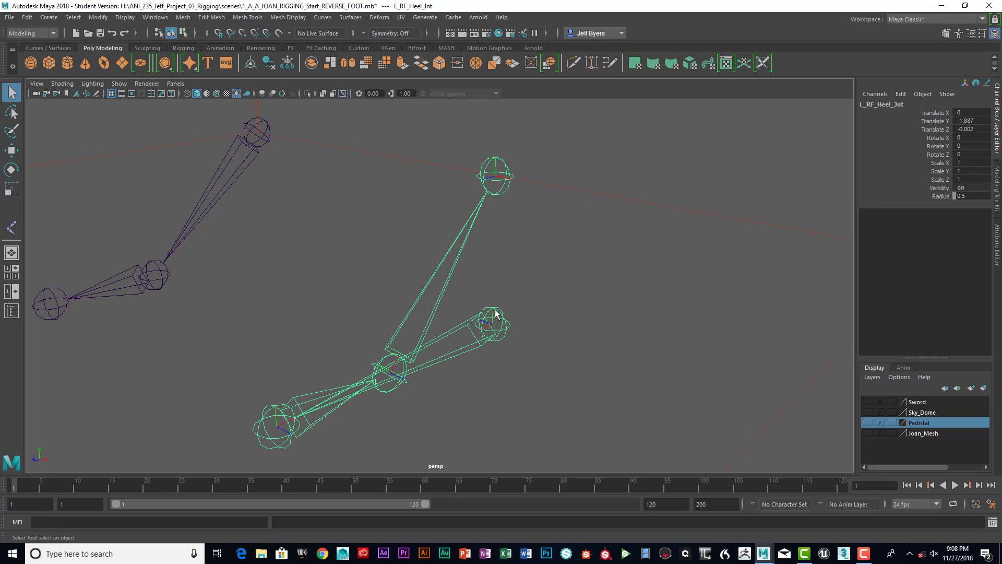
{"action": "key", "text": "Down"}
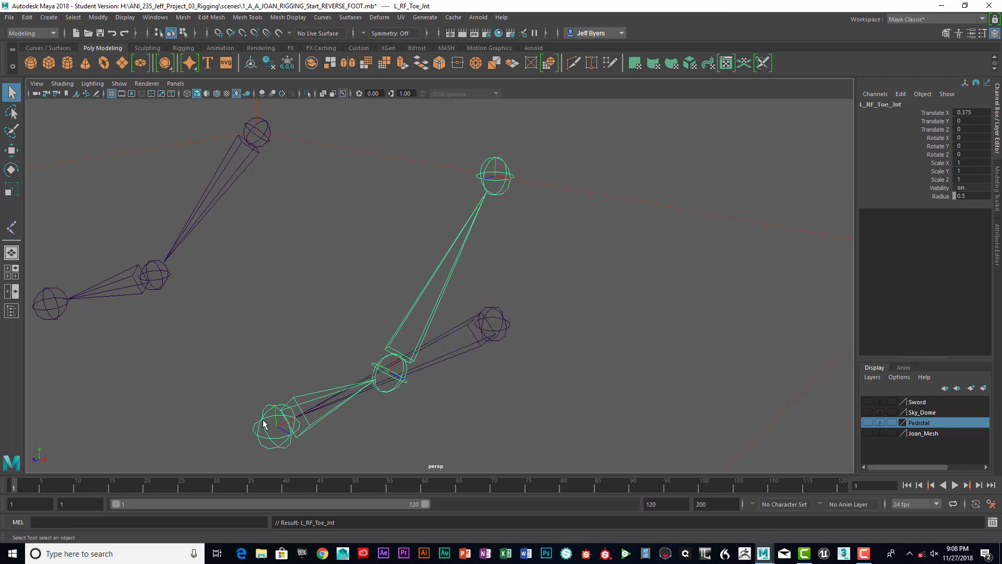
{"action": "key", "text": "Down"}
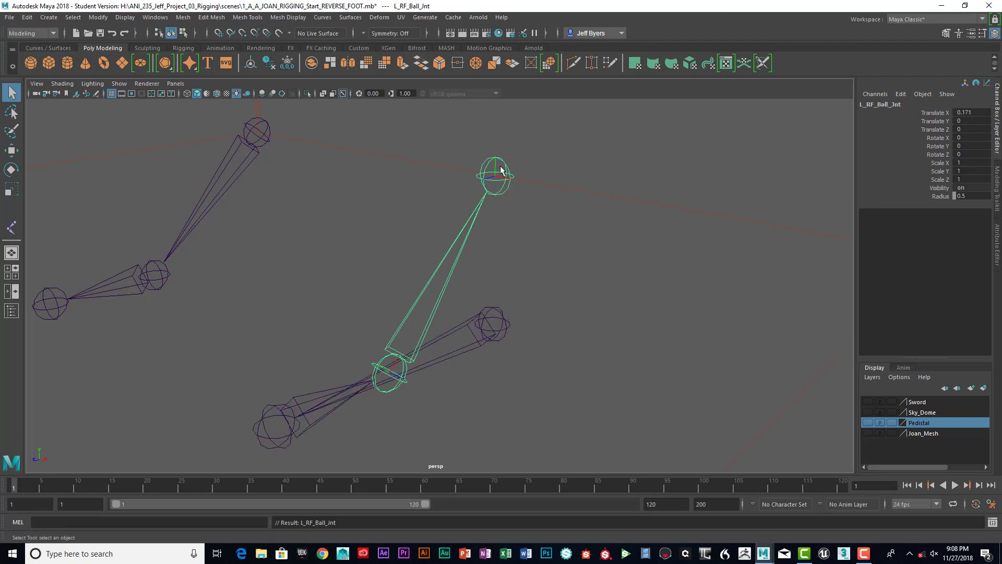
{"action": "left_click", "coordinate": [498, 175]}
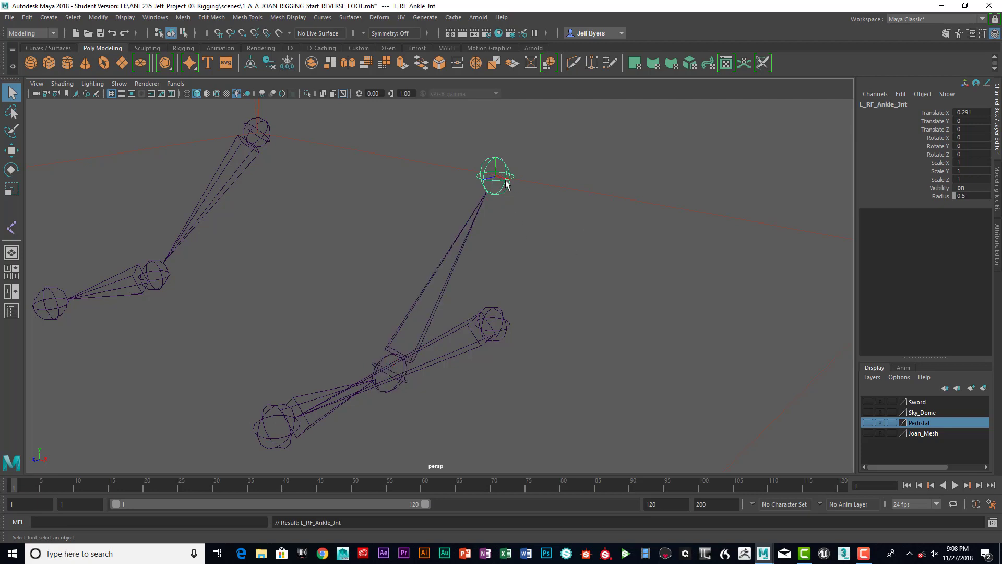
{"action": "left_click", "coordinate": [493, 314]}
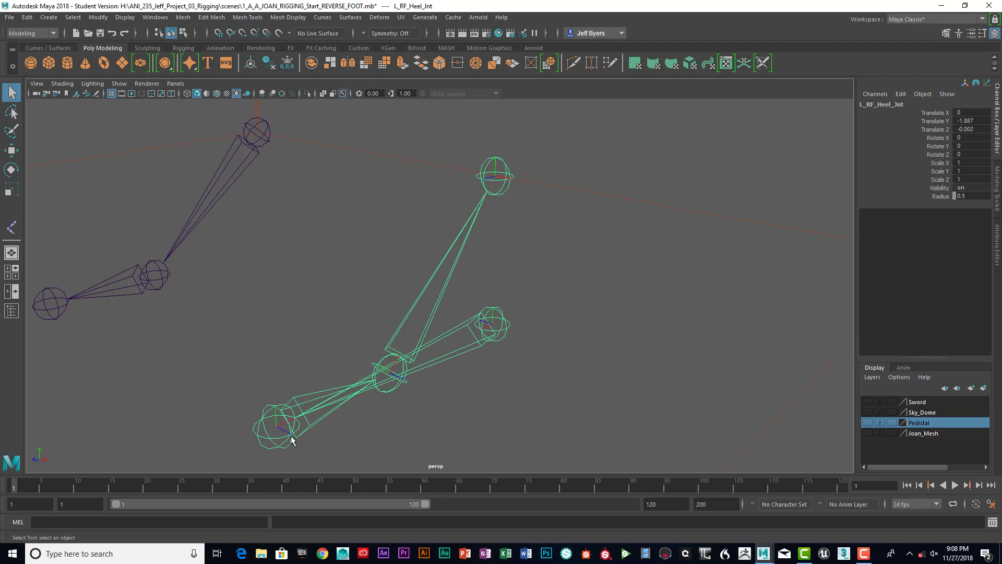
- Duplicate the reverse foot chain, placing the copy on the right foot at about X -0.516 and the original on the left at about X 0.525
{"action": "scroll", "coordinate": [469, 282], "scroll_direction": "down", "scroll_amount": 3}
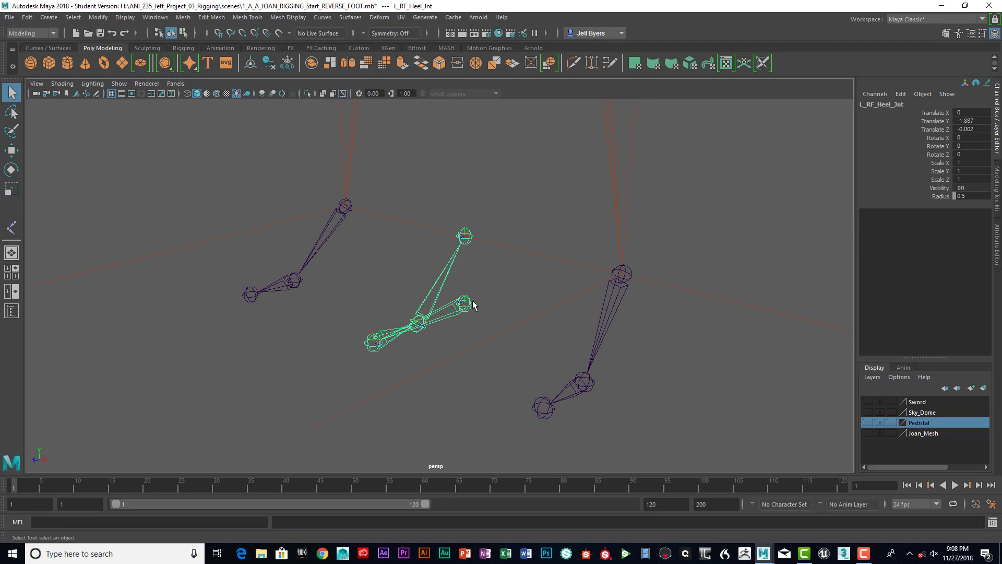
{"action": "key", "text": "ctrl+d"}
{"action": "key", "text": "w"}
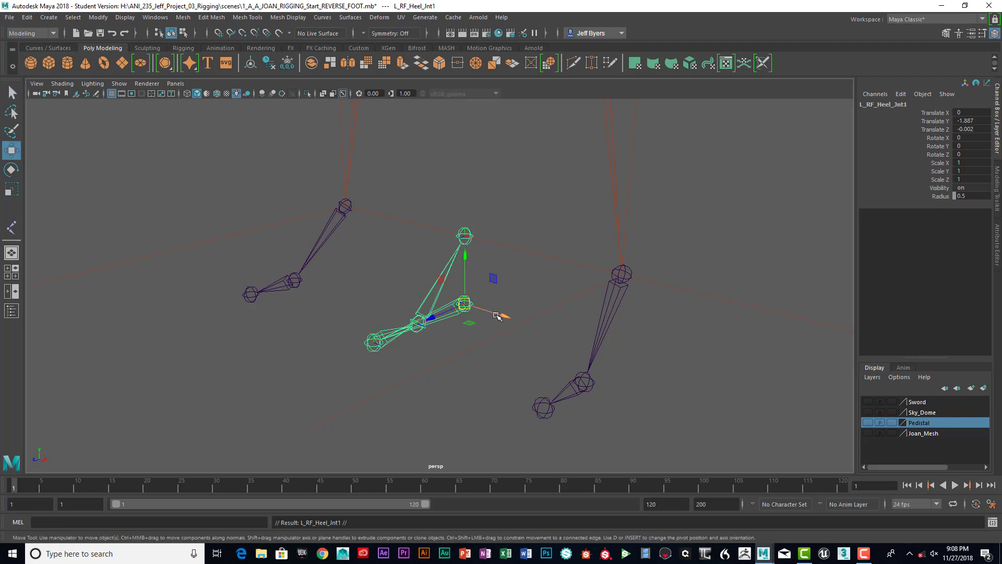
{"action": "left_click_drag", "start_coordinate": [496, 314], "coordinate": [368, 298]}
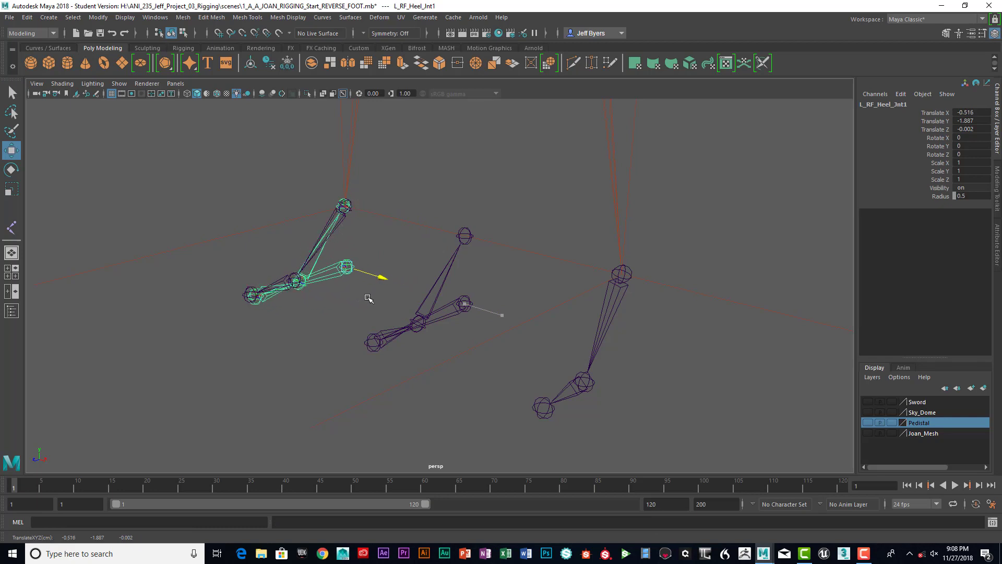
{"action": "left_click", "coordinate": [467, 302]}
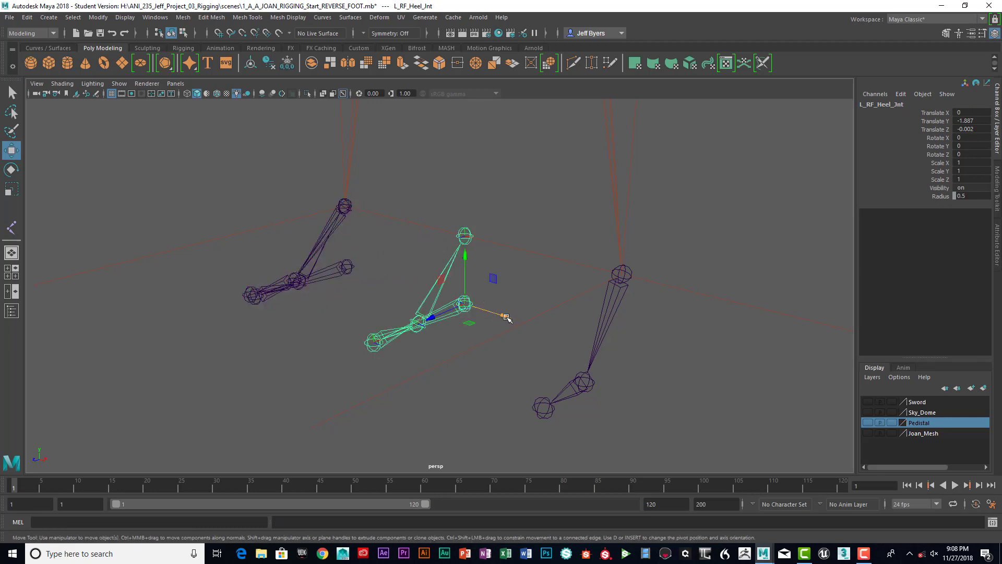
{"action": "left_click_drag", "start_coordinate": [506, 315], "coordinate": [682, 351]}
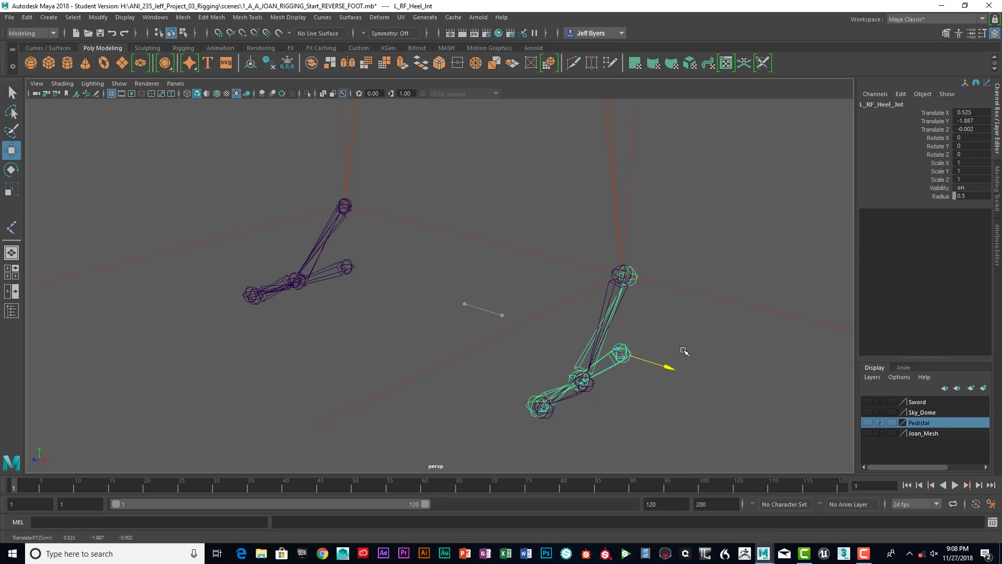
- Rename the root joint of the duplicated chain on the right foot to R_RF_Heel_Jnt
{"action": "left_click", "coordinate": [346, 267]}
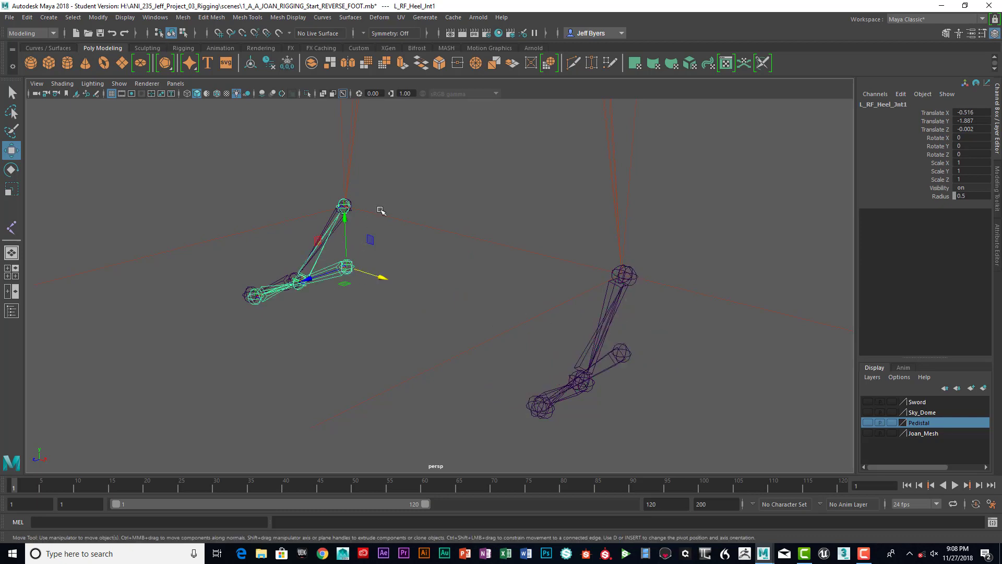
{"action": "double_click", "coordinate": [866, 106]}
{"action": "left_click", "coordinate": [863, 105]}
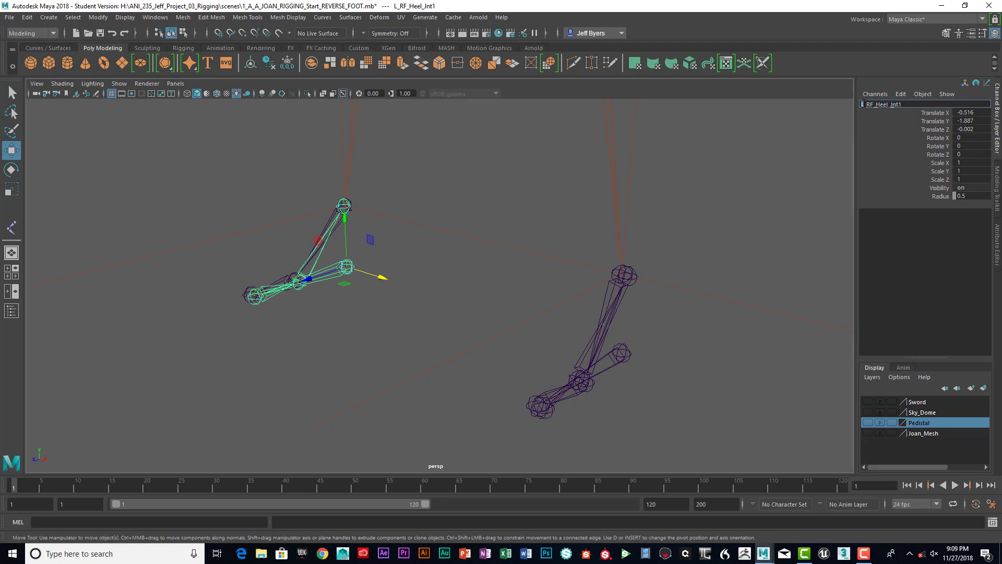
{"action": "key", "text": "Delete"}
{"action": "type", "text": "R_"}
{"action": "key", "text": "Return"}
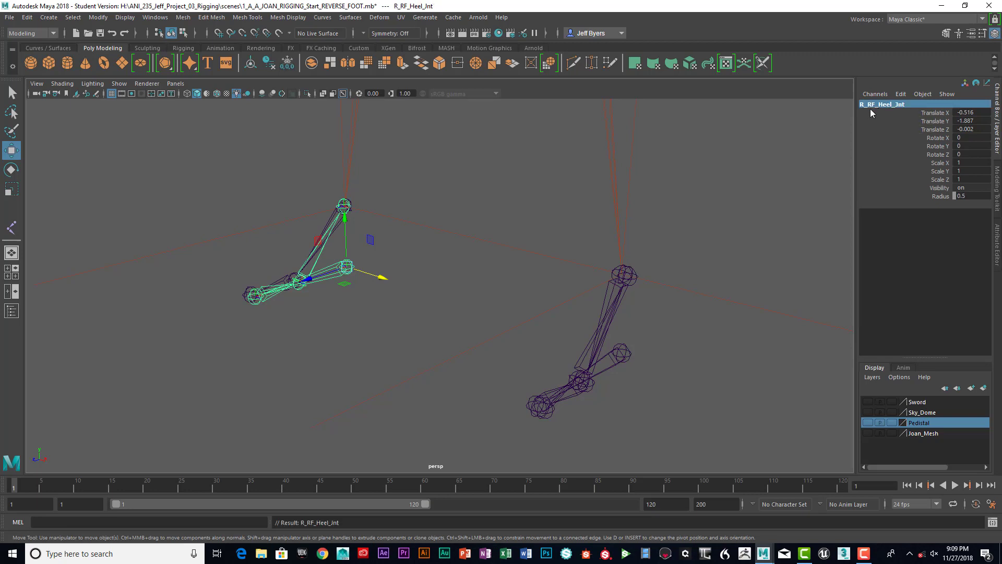
- Nudge both reverse foot chains outward in X, the right one to about -0.536 and the left one to about 0.546
{"action": "left_click", "coordinate": [386, 278]}
{"action": "left_click_drag", "start_coordinate": [390, 280], "coordinate": [385, 279]}
{"action": "left_click_drag", "start_coordinate": [625, 353], "coordinate": [665, 367]}
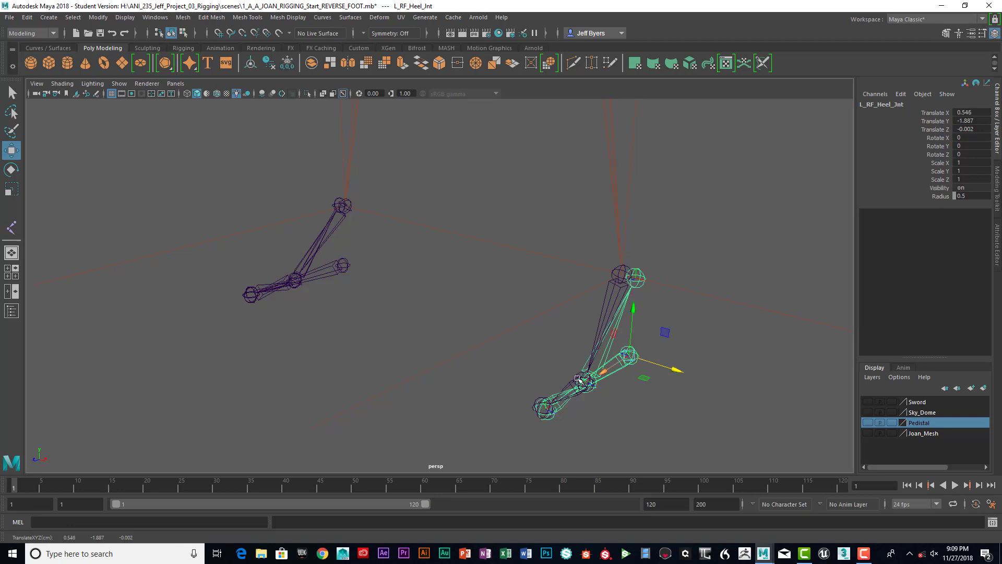
- Align the left reverse foot chain with the left foot joints in the top view, at about 0.54 in X
{"action": "key", "text": "space"}
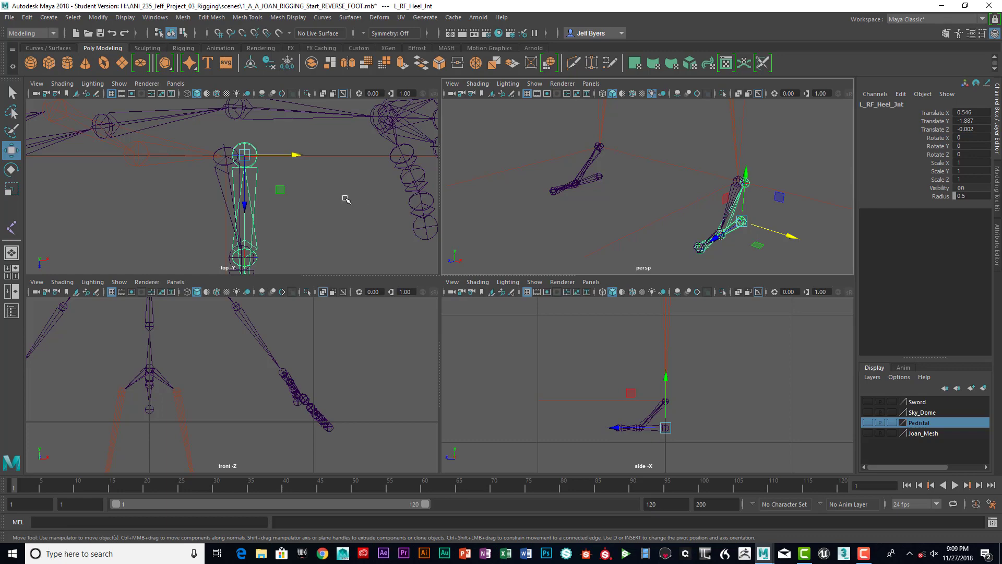
{"action": "key", "text": "space"}
{"action": "scroll", "coordinate": [506, 251], "scroll_direction": "down", "scroll_amount": 5}
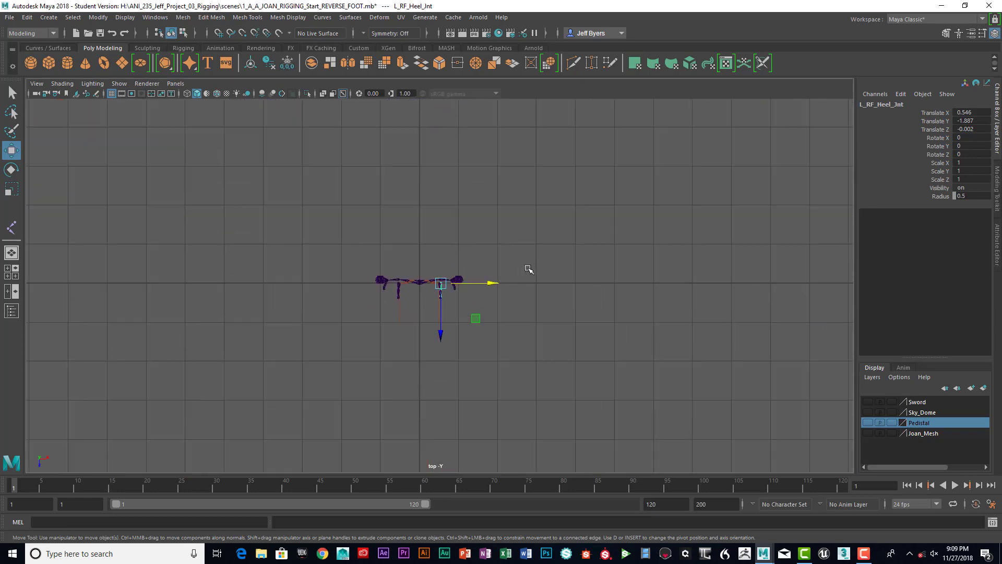
{"action": "scroll", "coordinate": [528, 269], "scroll_direction": "up", "scroll_amount": 8}
{"action": "middle_click_drag", "start_coordinate": [528, 271], "coordinate": [592, 226], "text": "alt"}
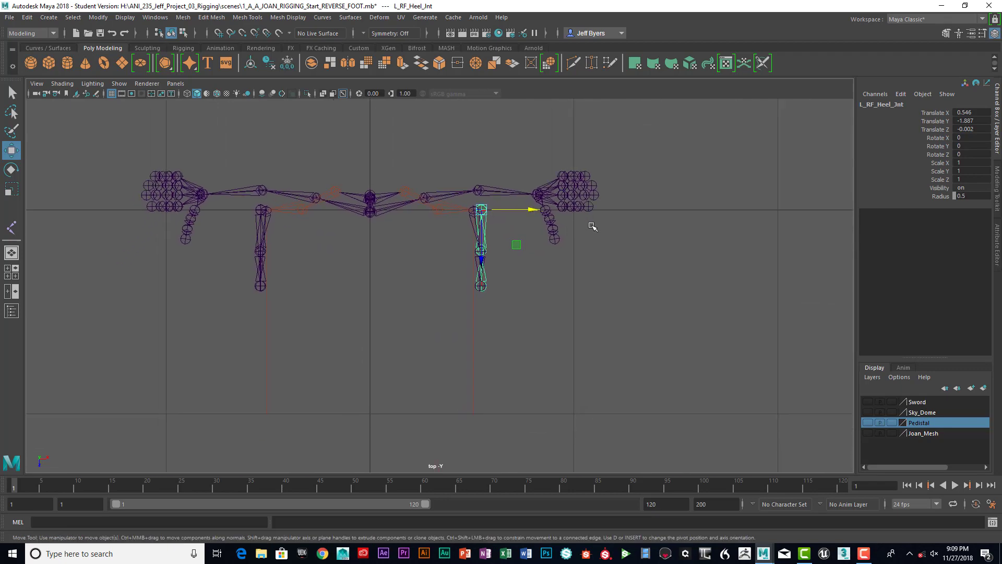
{"action": "scroll", "coordinate": [570, 258], "scroll_direction": "up", "scroll_amount": 3}
{"action": "scroll", "coordinate": [593, 313], "scroll_direction": "down", "scroll_amount": 2}
{"action": "scroll", "coordinate": [595, 313], "scroll_direction": "up", "scroll_amount": 3}
{"action": "middle_click_drag", "start_coordinate": [594, 314], "coordinate": [661, 329], "text": "alt"}
{"action": "scroll", "coordinate": [662, 329], "scroll_direction": "up", "scroll_amount": 2}
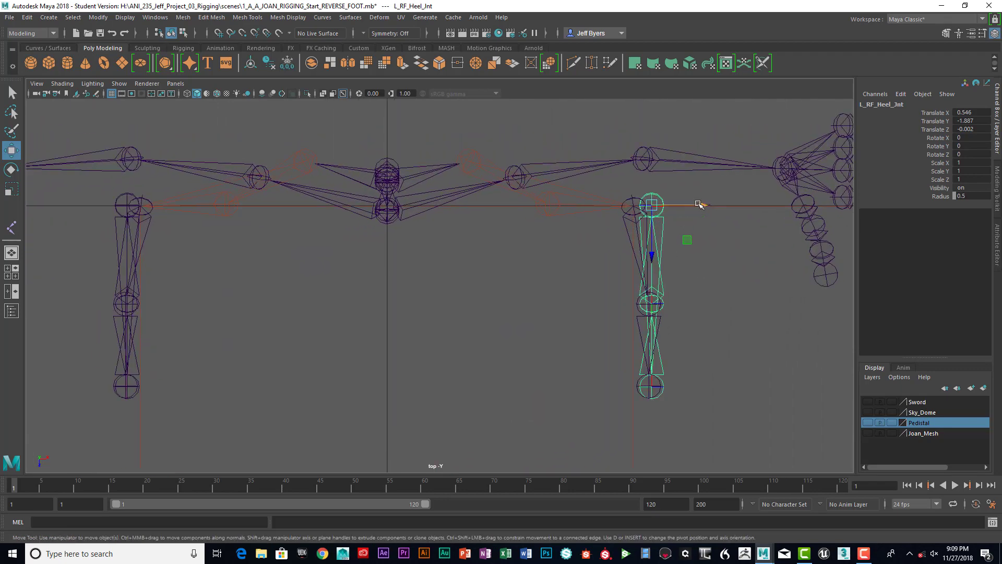
{"action": "left_click_drag", "start_coordinate": [701, 207], "coordinate": [696, 207]}
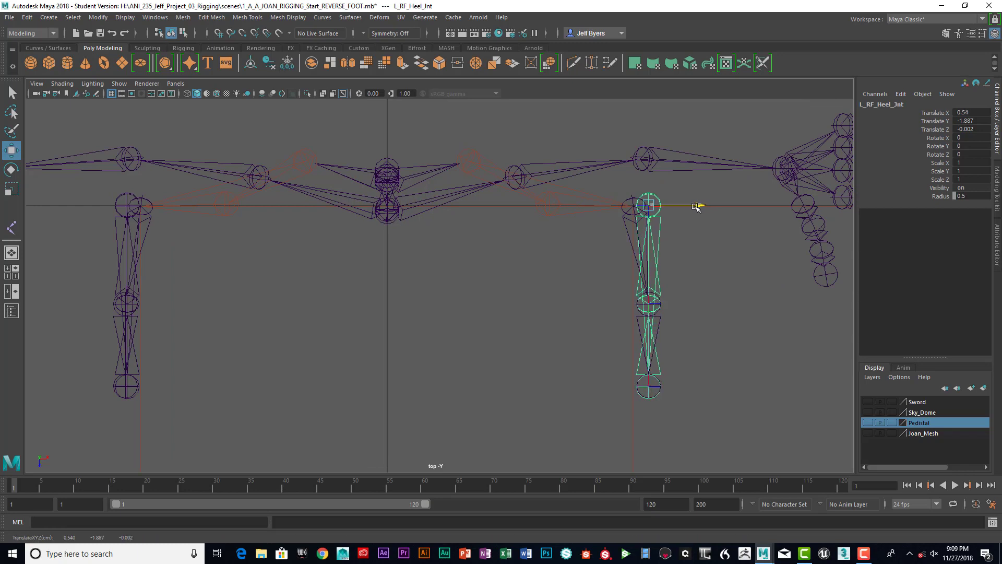
- Align the right reverse foot chain with the right foot joints in the top view, at about -0.539 in X
{"action": "left_click", "coordinate": [128, 202]}
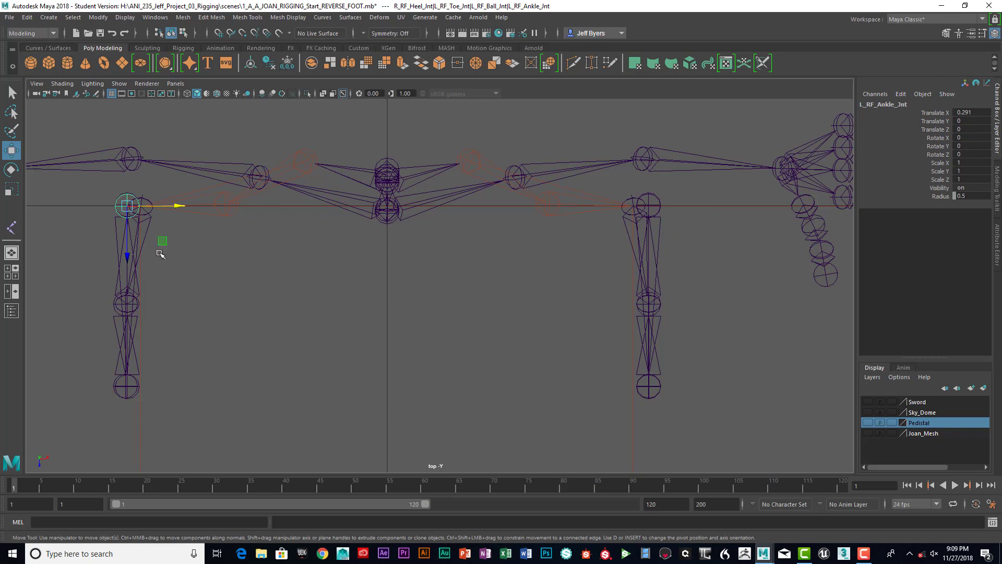
{"action": "left_click", "coordinate": [119, 222]}
{"action": "left_click", "coordinate": [118, 210]}
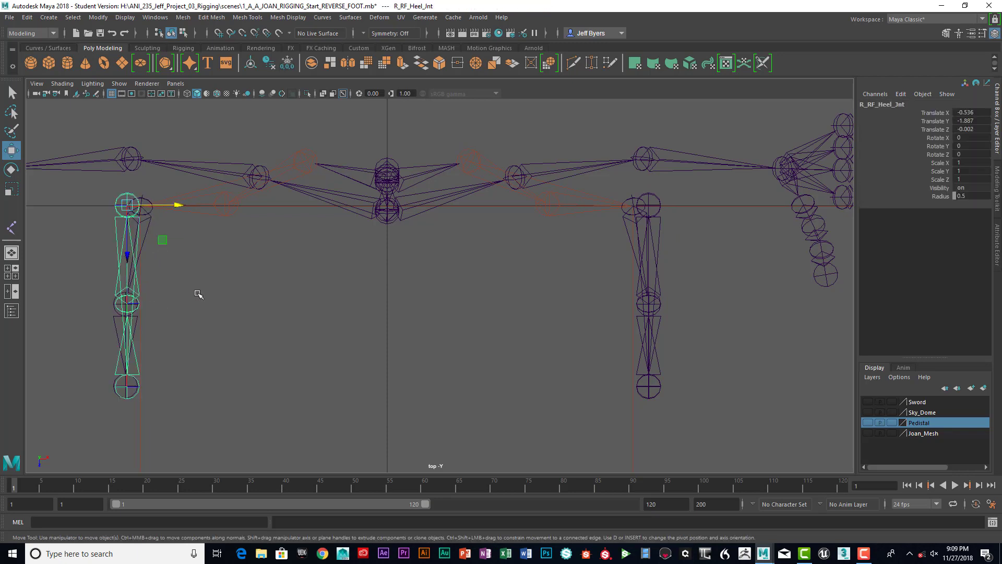
{"action": "key", "text": "space"}
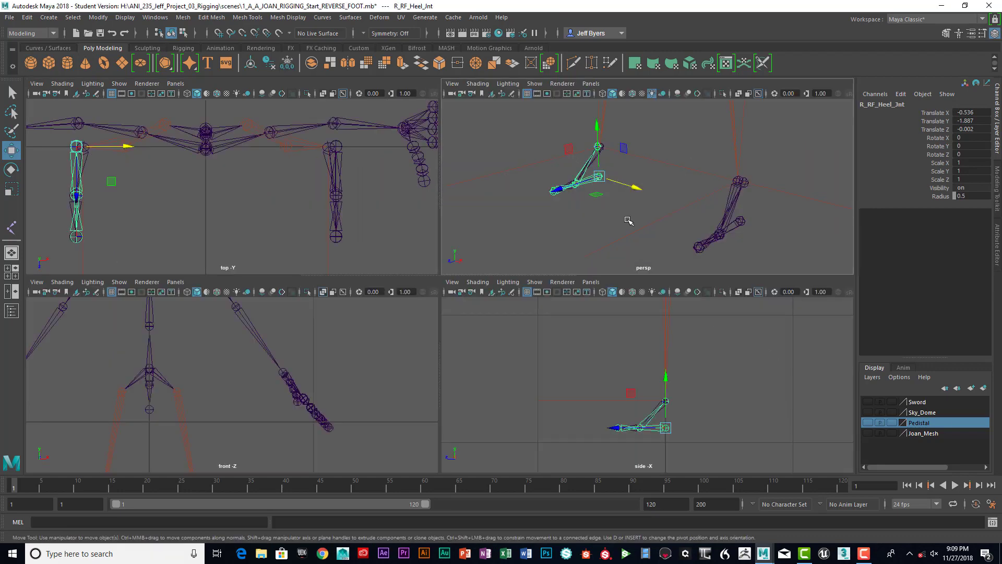
{"action": "key", "text": "space"}
{"action": "left_click_drag", "start_coordinate": [656, 311], "coordinate": [464, 282], "text": "alt"}
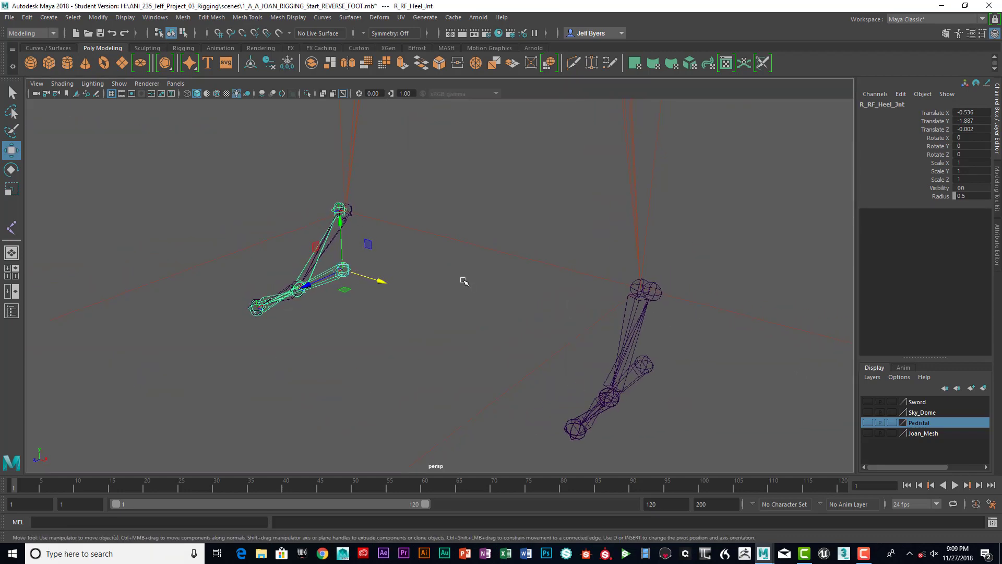
{"action": "left_click", "coordinate": [464, 282]}
{"action": "left_click", "coordinate": [345, 269]}
{"action": "key", "text": "space"}
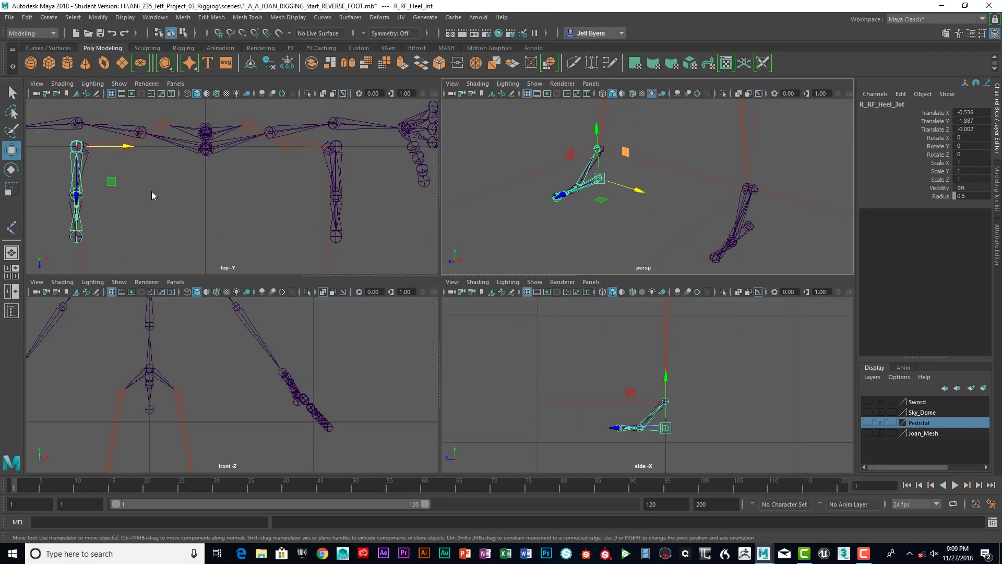
{"action": "key", "text": "space"}
{"action": "left_click_drag", "start_coordinate": [179, 206], "coordinate": [194, 215]}
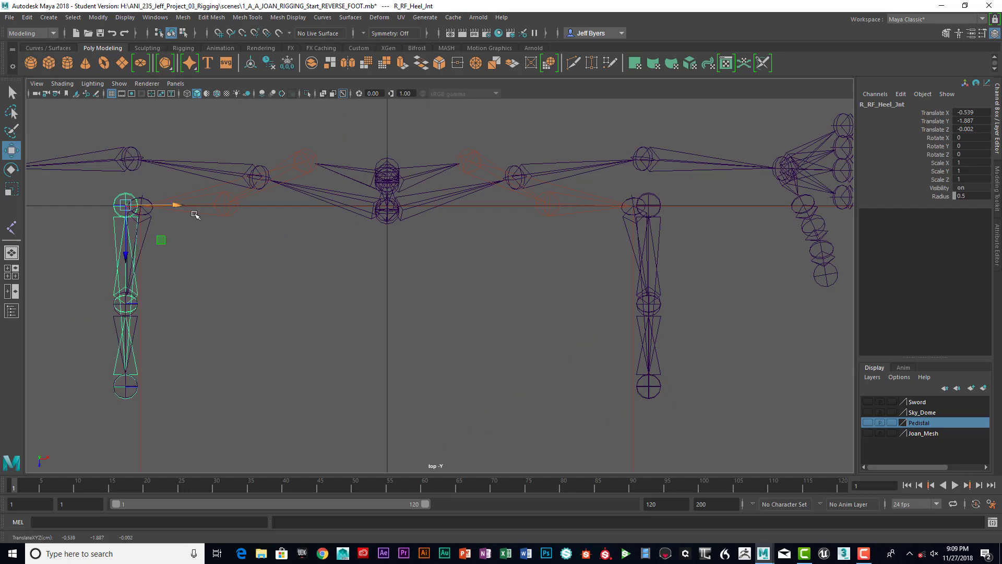
- Examine in perspective how the left reverse foot chain lines up with the original left ankle, ball and toe joints
{"action": "left_click", "coordinate": [651, 203]}
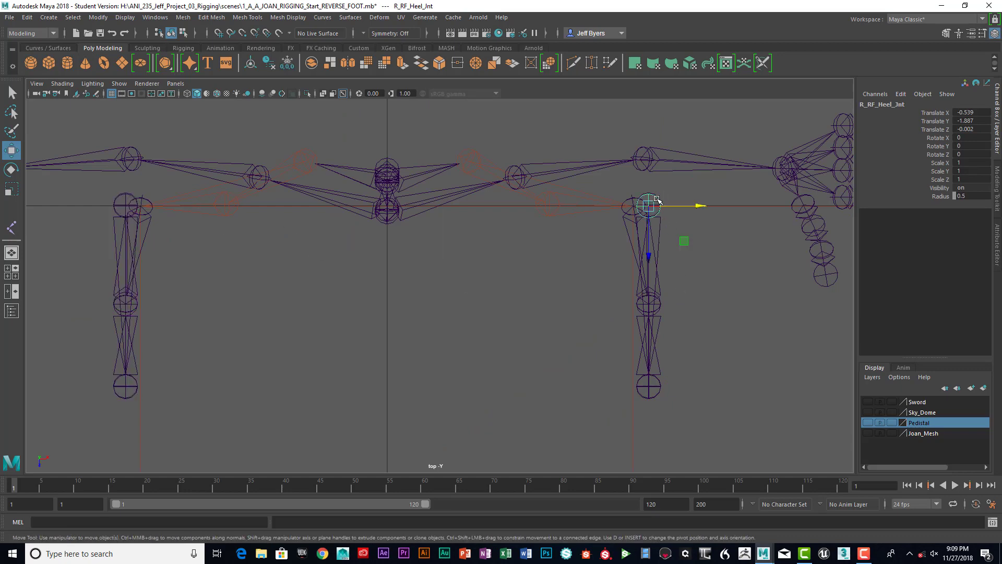
{"action": "key", "text": "space"}
{"action": "key", "text": "space"}
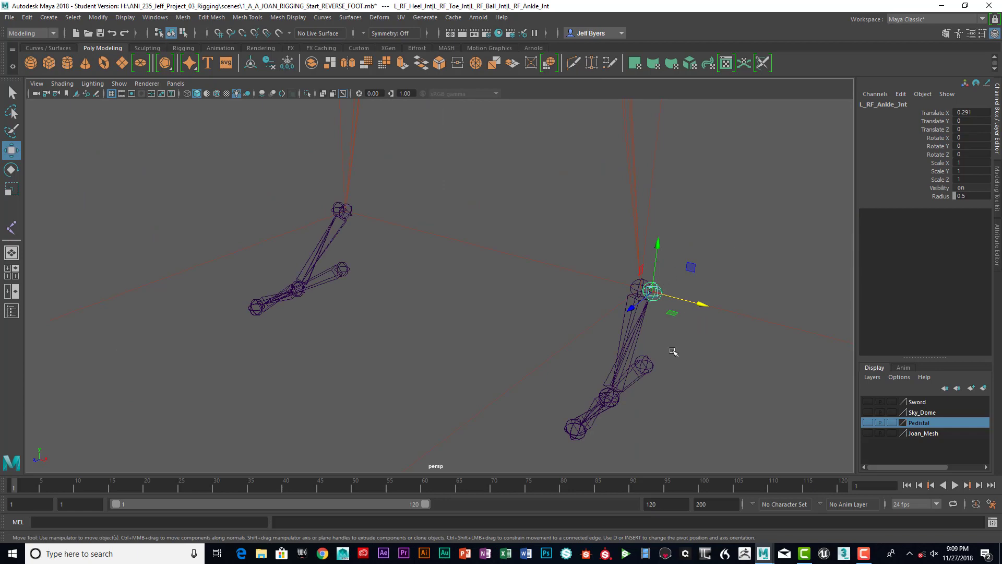
{"action": "left_click", "coordinate": [650, 368]}
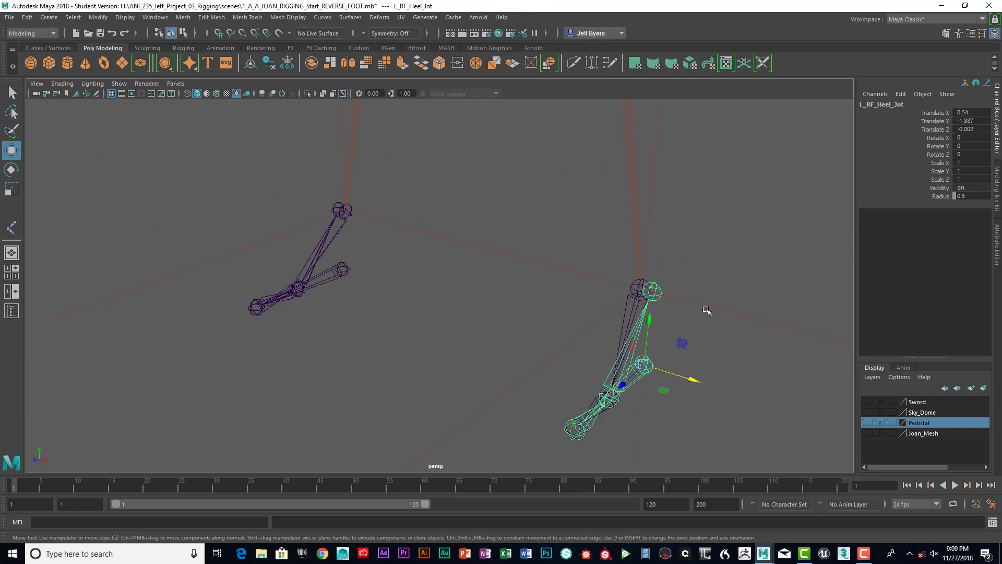
{"action": "left_click_drag", "start_coordinate": [723, 308], "coordinate": [677, 302], "text": "alt"}
{"action": "scroll", "coordinate": [719, 293], "scroll_direction": "up", "scroll_amount": 3}
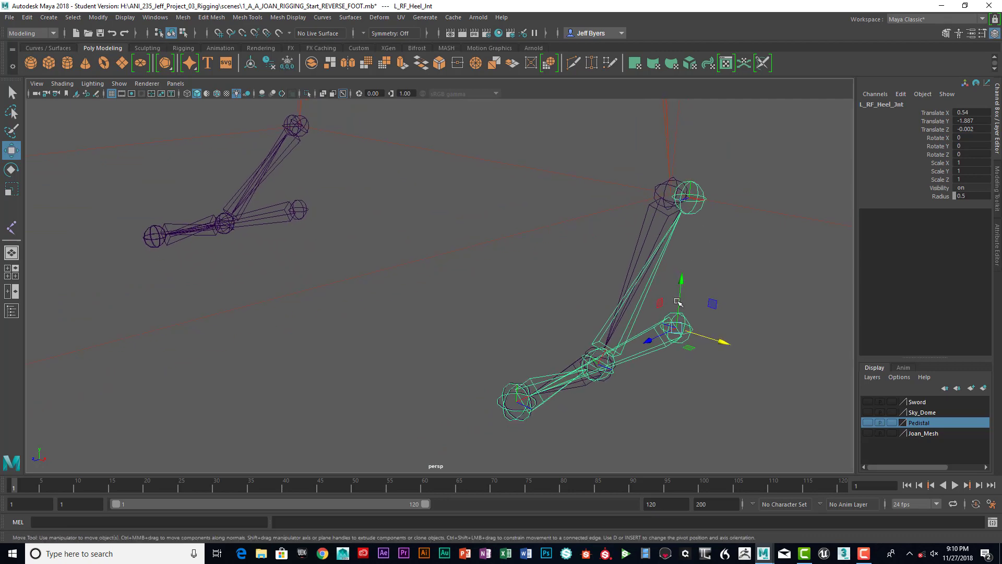
{"action": "left_click", "coordinate": [637, 384]}
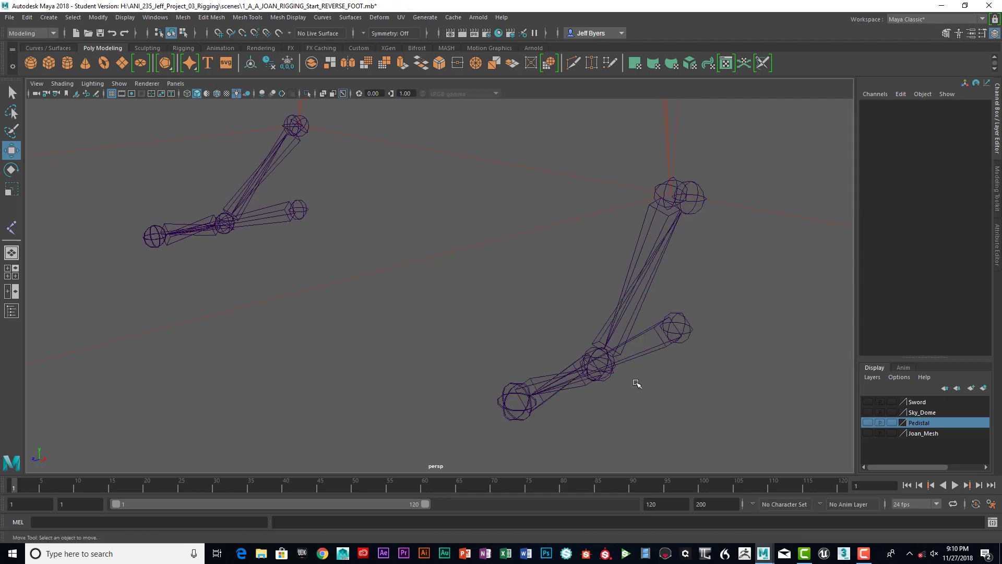
{"action": "left_click", "coordinate": [614, 369]}
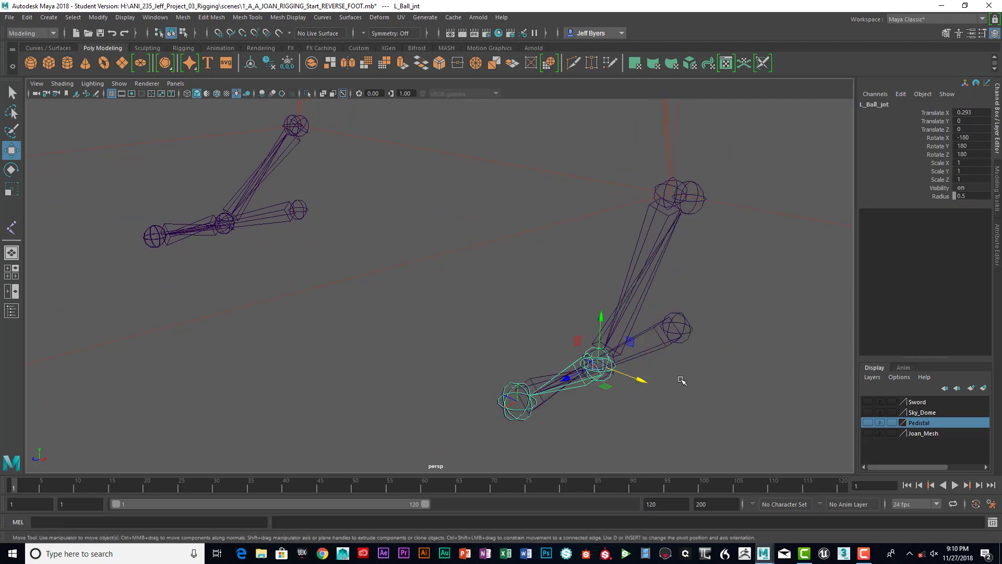
- Point-snap L_RF_Toe_Jnt of the left reverse foot chain onto the original left toe joint
{"action": "left_click", "coordinate": [684, 329]}
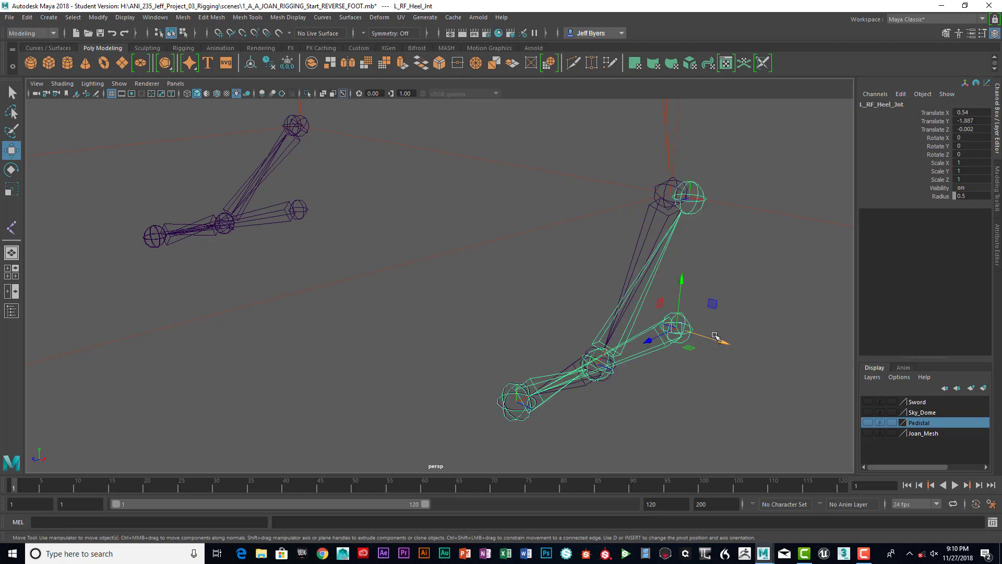
{"action": "key", "text": "Down"}
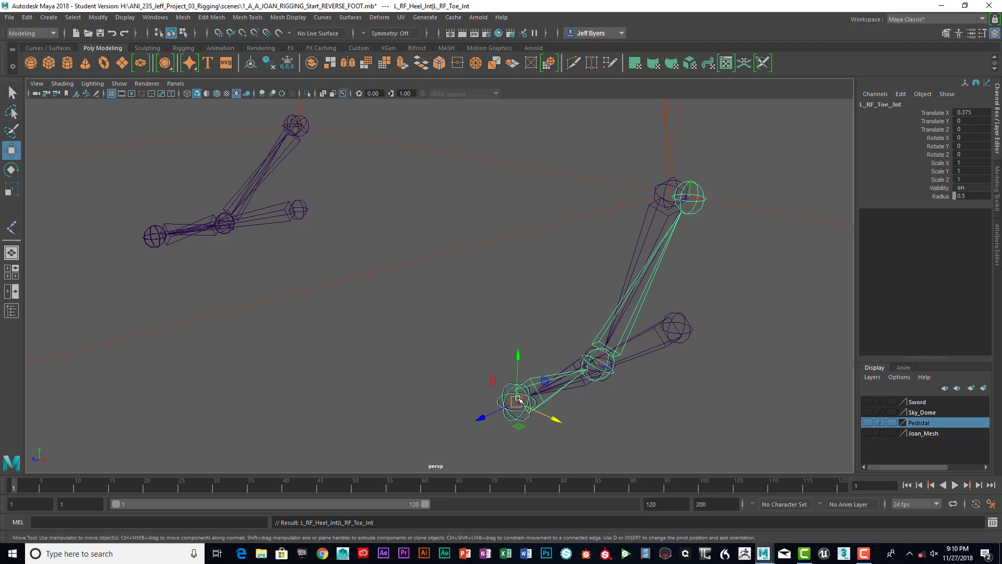
{"action": "key", "text": "v"}
{"action": "left_click_drag", "start_coordinate": [517, 405], "coordinate": [515, 402]}
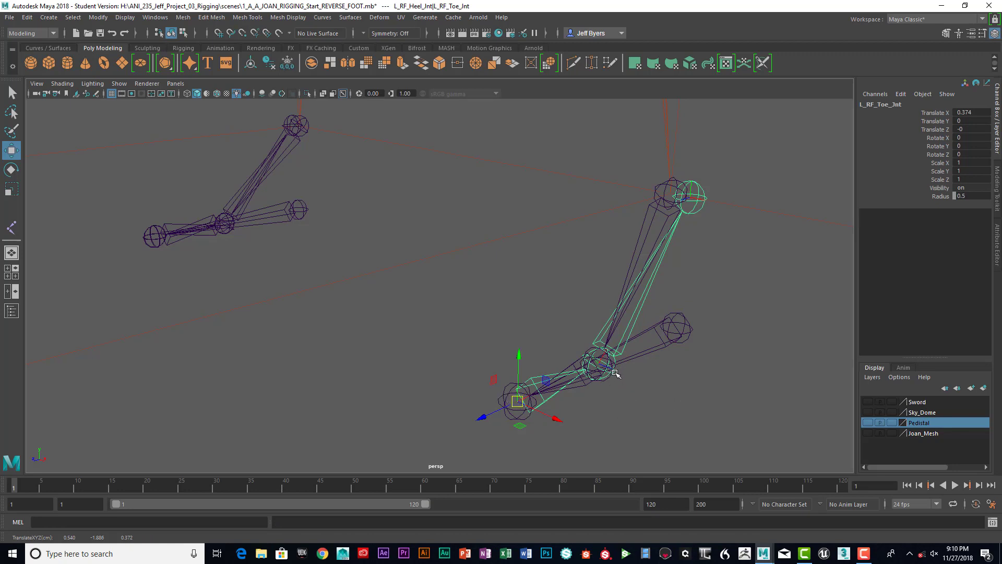
- Point-snap L_RF_Ball_Jnt and L_RF_Ankle_Jnt of the left reverse foot chain onto the original left ball and ankle joints
{"action": "key", "text": "Down"}
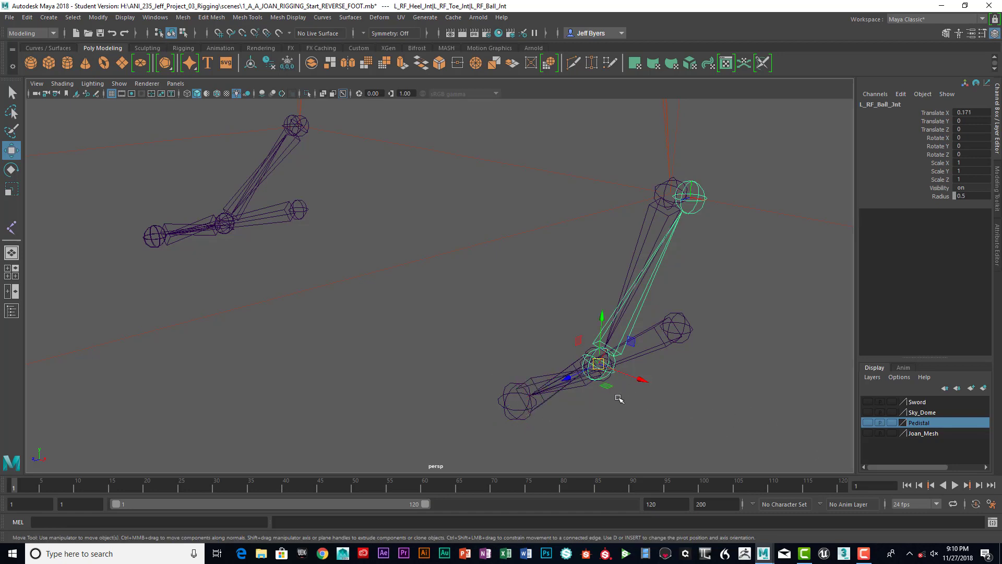
{"action": "key", "text": "v"}
{"action": "left_click_drag", "start_coordinate": [601, 364], "coordinate": [600, 362]}
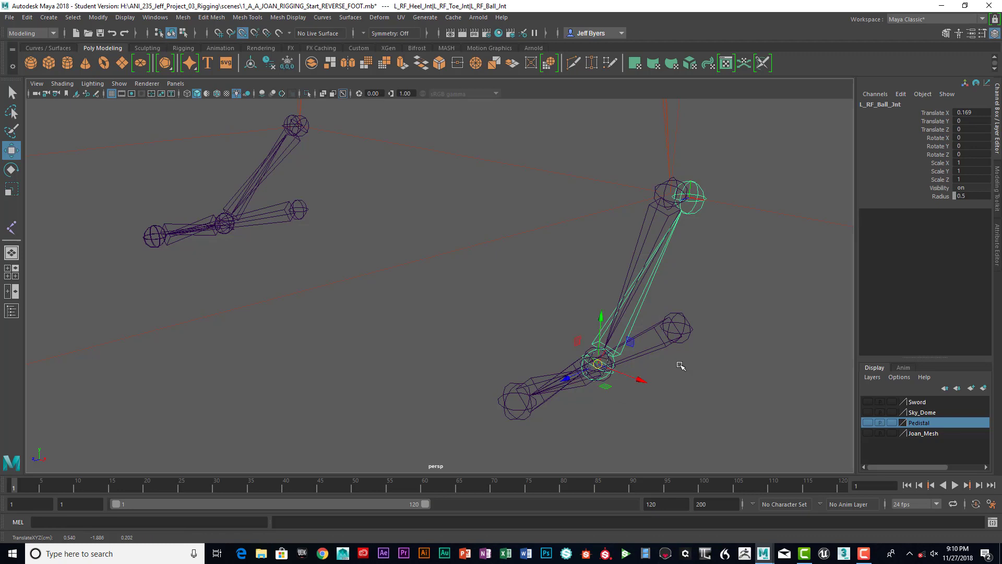
{"action": "left_click", "coordinate": [702, 201]}
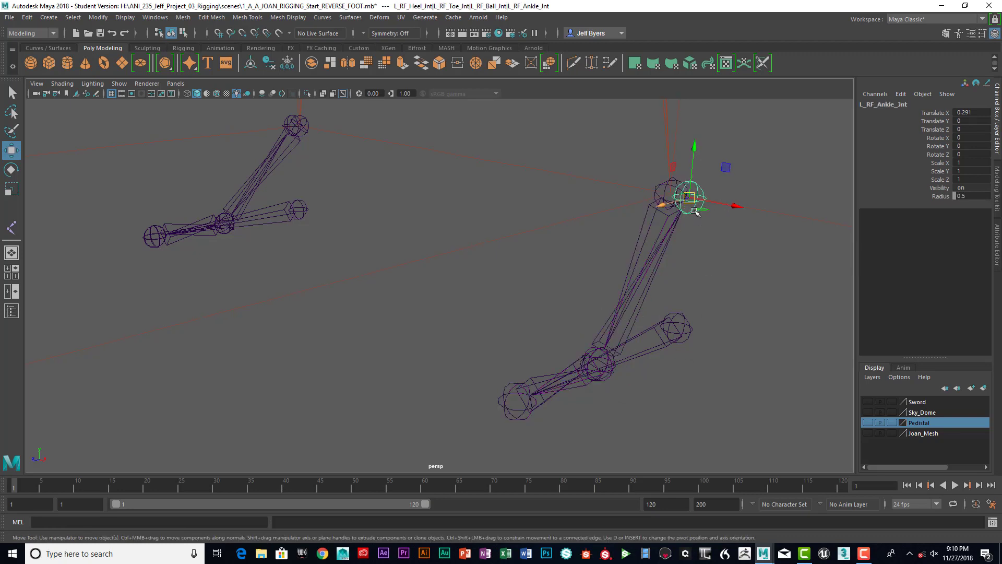
{"action": "key", "text": "v"}
{"action": "left_click_drag", "start_coordinate": [688, 198], "coordinate": [670, 193]}
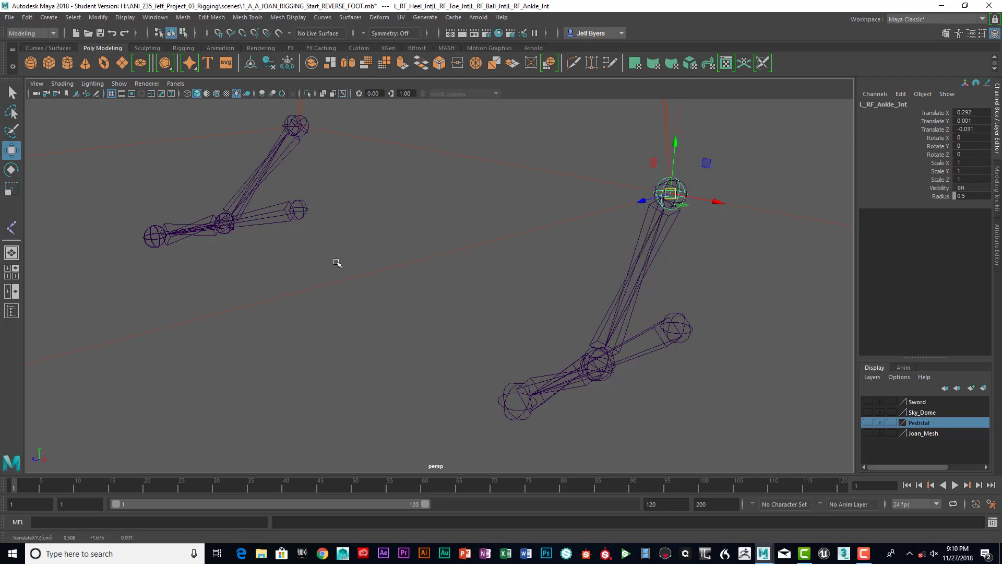
- Point-snap the toe joint under R_RF_Heel_Jnt onto the original right toe joint
{"action": "left_click", "coordinate": [302, 215]}
{"action": "key", "text": "f"}
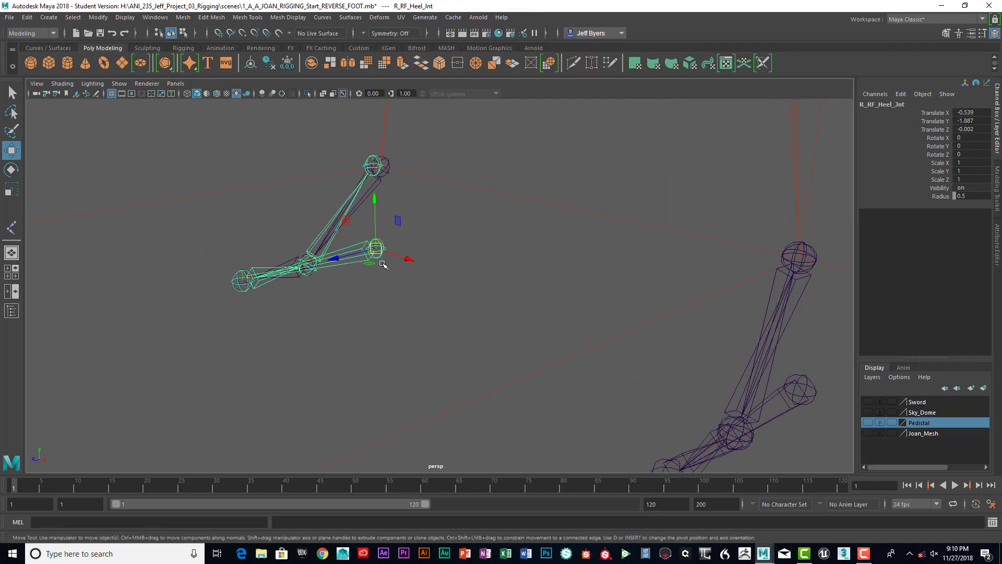
{"action": "mouse_move", "coordinate": [334, 268]}
{"action": "left_mouse_down", "text": "alt"}
{"action": "mouse_move", "coordinate": [477, 270]}
{"action": "mouse_move", "coordinate": [358, 287]}
{"action": "mouse_move", "coordinate": [327, 277]}
{"action": "left_mouse_up", "text": "alt"}
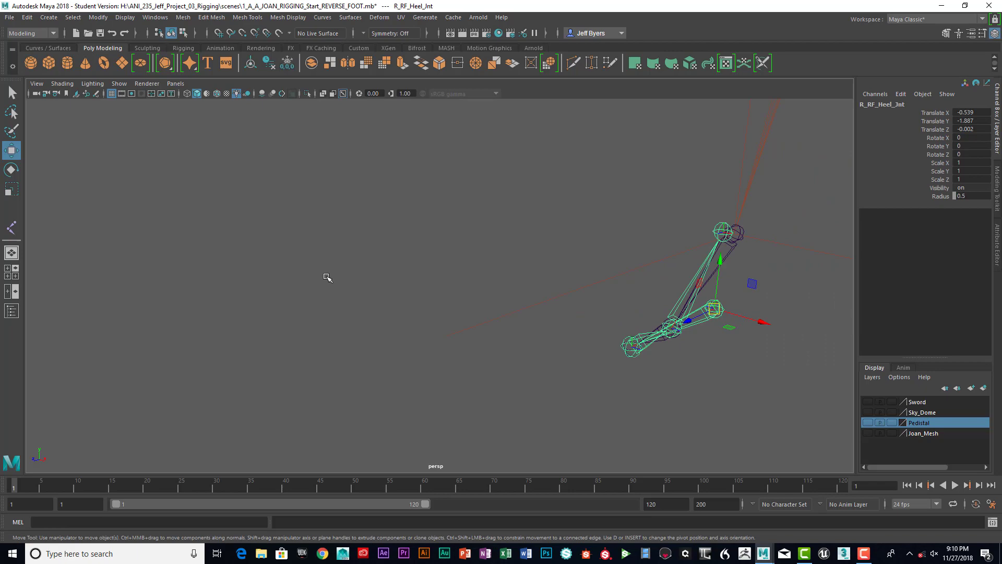
{"action": "key", "text": "f"}
{"action": "scroll", "coordinate": [434, 302], "scroll_direction": "up", "scroll_amount": 6}
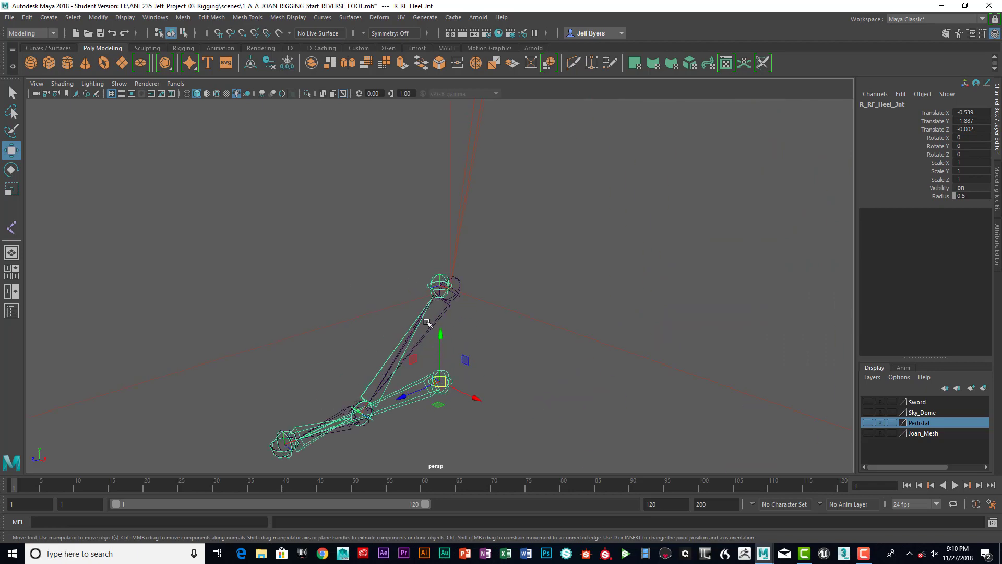
{"action": "scroll", "coordinate": [426, 316], "scroll_direction": "down", "scroll_amount": 1}
{"action": "middle_click_drag", "start_coordinate": [426, 315], "coordinate": [465, 256], "text": "alt"}
{"action": "scroll", "coordinate": [433, 289], "scroll_direction": "up", "scroll_amount": 6}
{"action": "scroll", "coordinate": [463, 251], "scroll_direction": "up", "scroll_amount": 4}
{"action": "scroll", "coordinate": [445, 284], "scroll_direction": "down", "scroll_amount": 5}
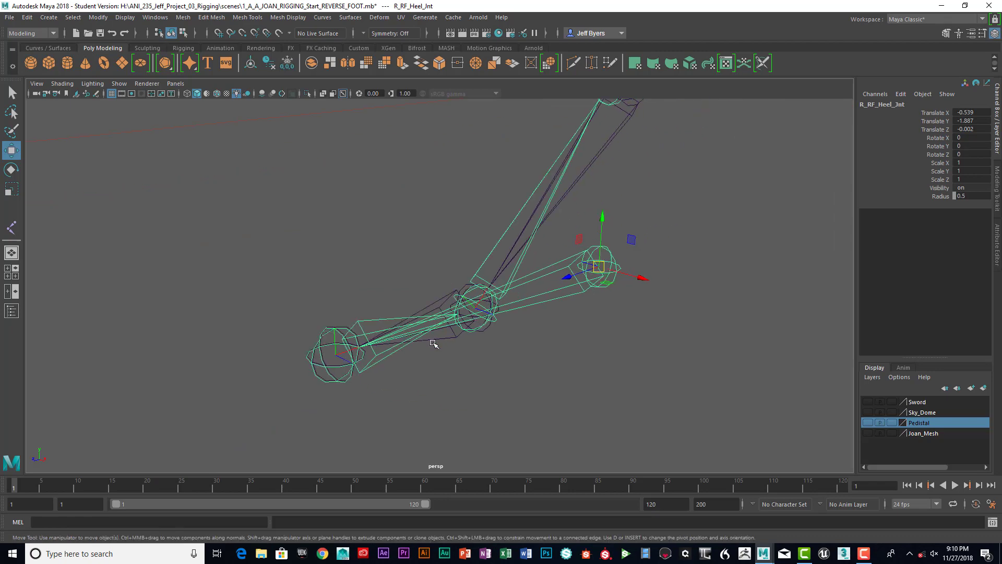
{"action": "key", "text": "Down"}
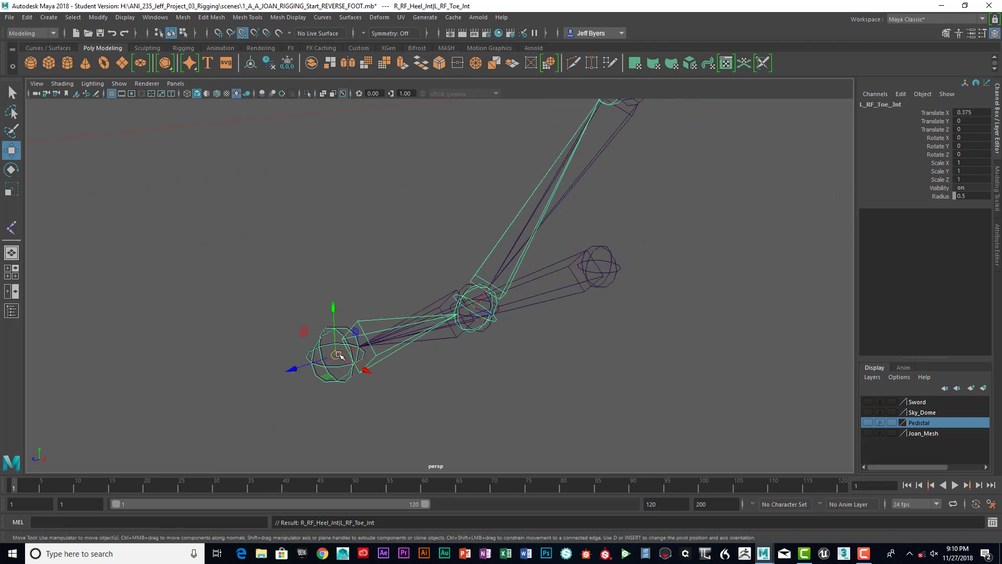
{"action": "left_click_drag", "start_coordinate": [339, 355], "coordinate": [341, 355]}
{"action": "key", "text": "v"}
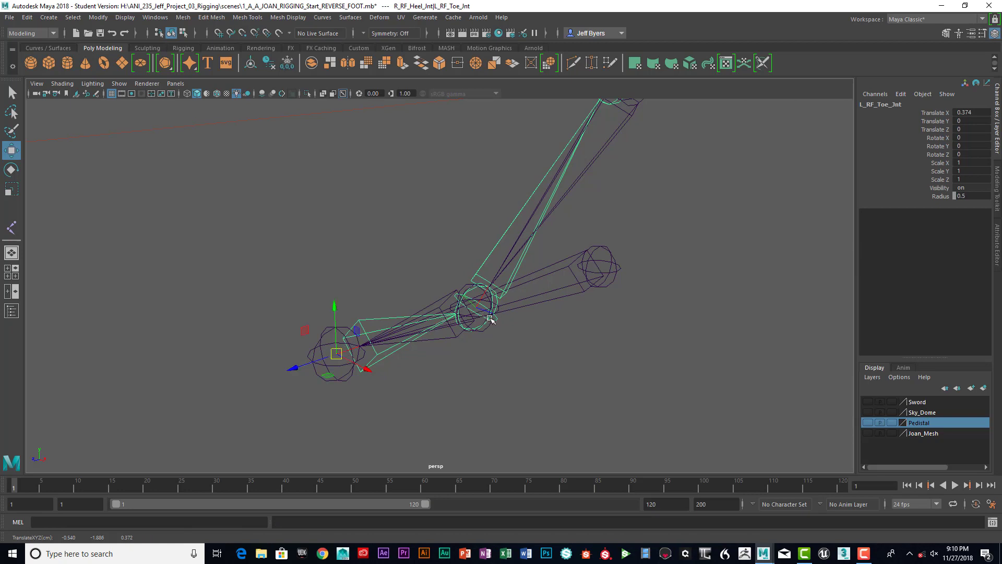
- Point-snap the ball joint of the right reverse foot chain onto the original right ball joint
{"action": "key", "text": "Down"}
{"action": "key", "text": "v"}
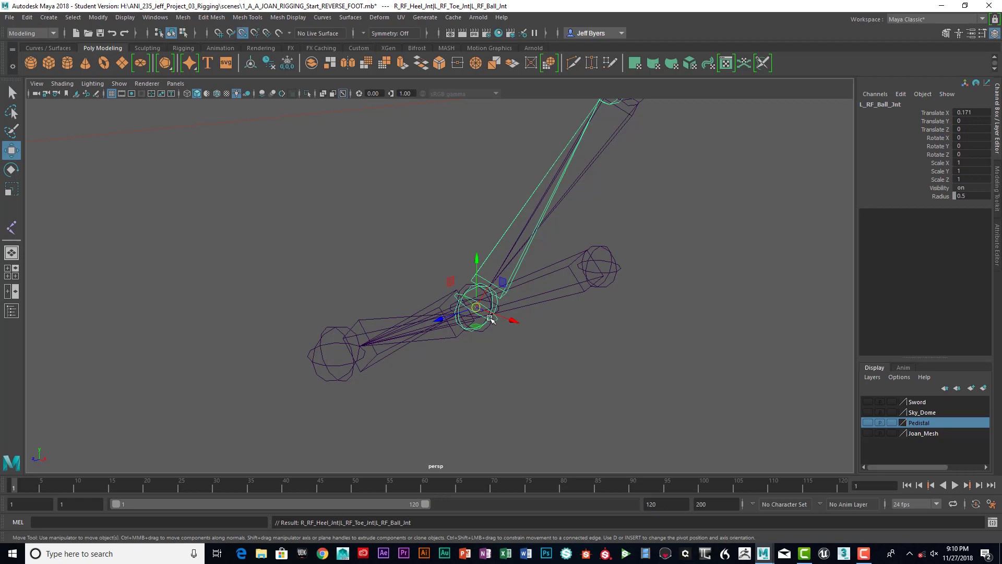
{"action": "left_click_drag", "start_coordinate": [476, 306], "coordinate": [472, 307]}
{"action": "key", "text": "v"}
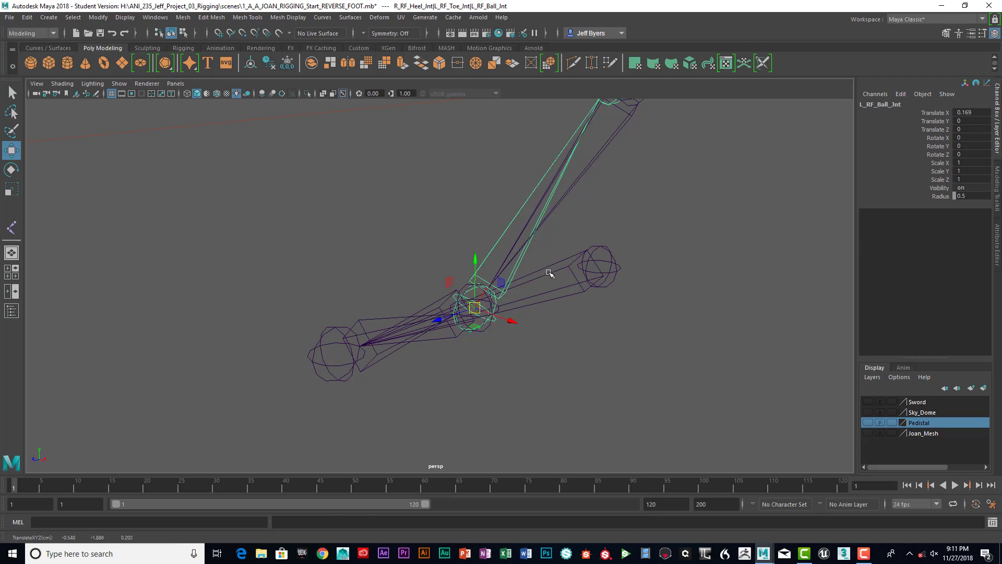
- Point-snap the ankle joint of the right reverse foot chain onto the original right ankle joint and clear the selection
{"action": "key", "text": "Down"}
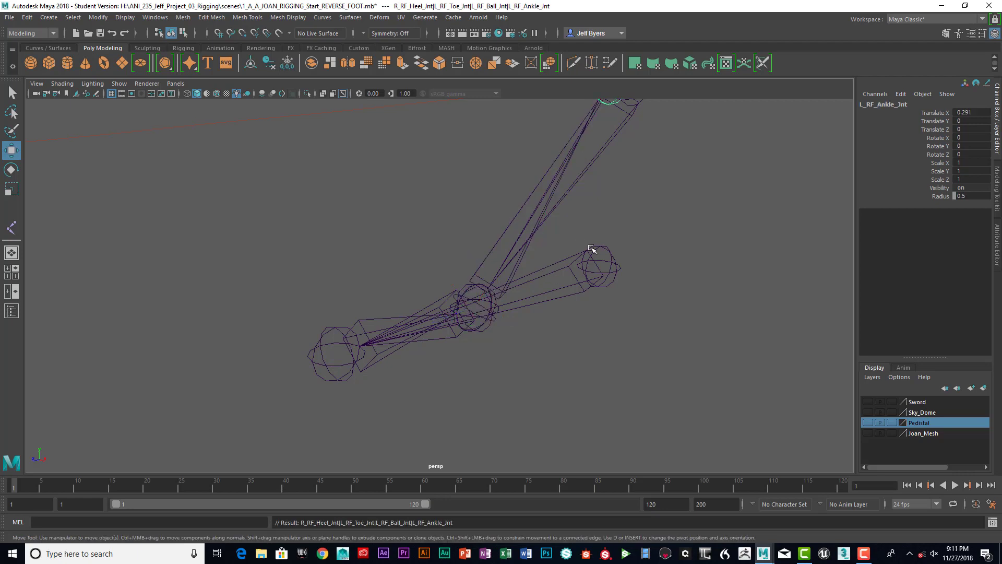
{"action": "key", "text": "f"}
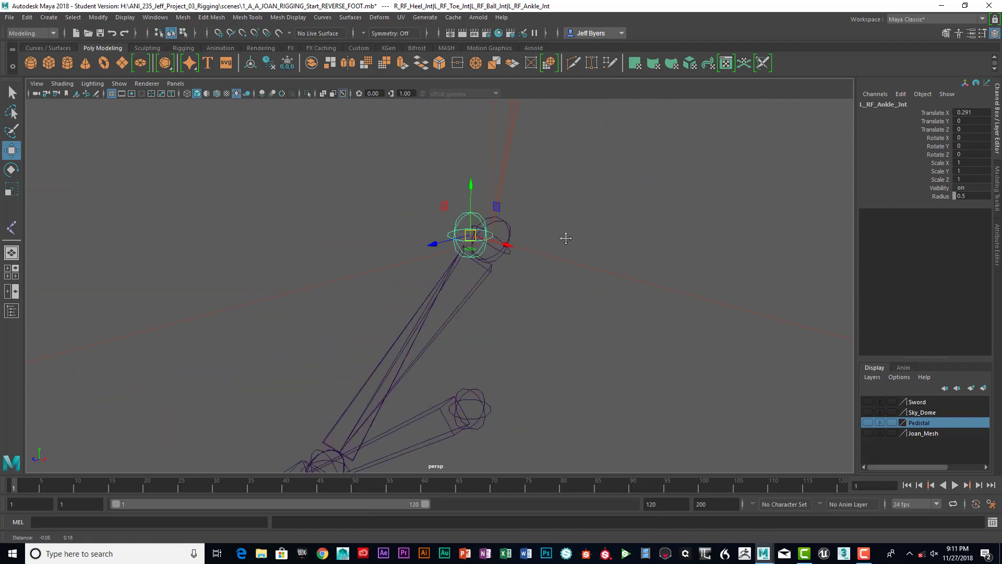
{"action": "left_click_drag", "start_coordinate": [503, 274], "coordinate": [502, 273]}
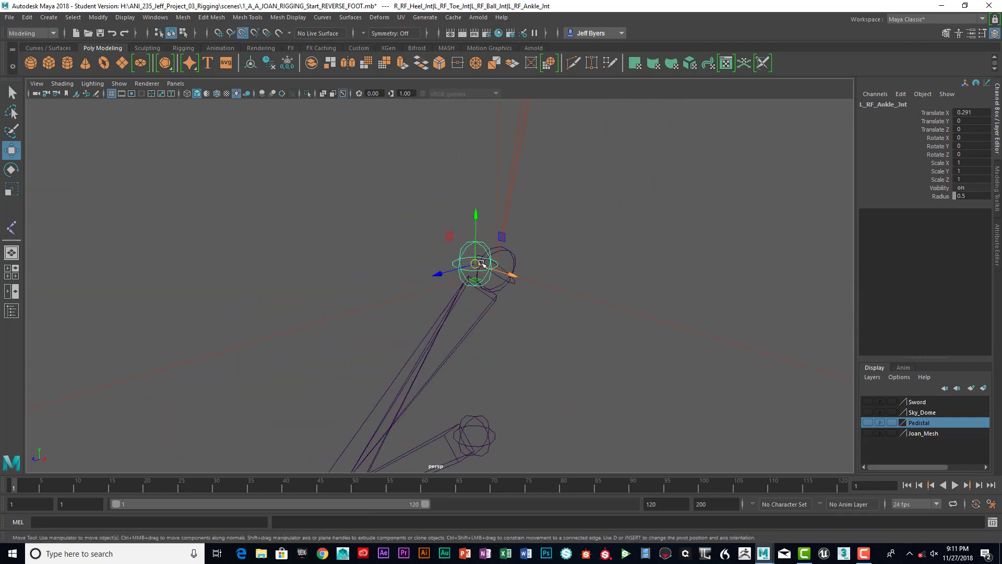
{"action": "scroll", "coordinate": [554, 290], "scroll_direction": "down", "scroll_amount": 3}
{"action": "scroll", "coordinate": [553, 298], "scroll_direction": "down", "scroll_amount": 5}
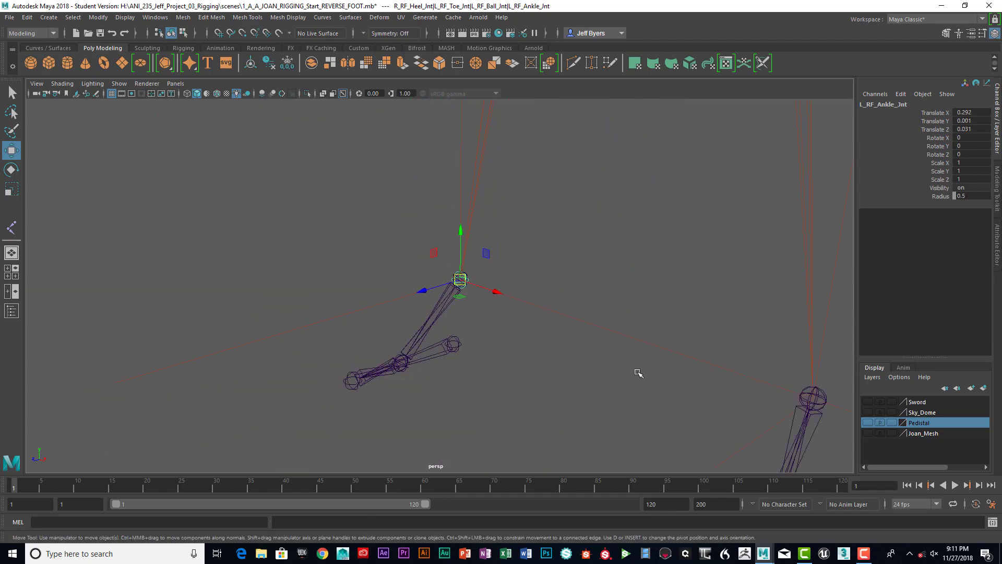
{"action": "left_click", "coordinate": [686, 355]}
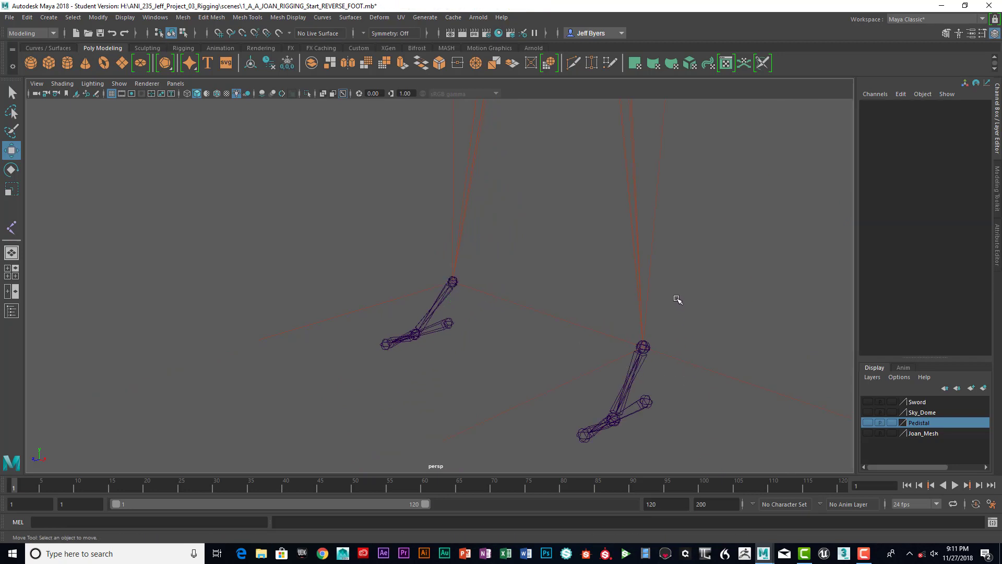
- Set the radius of L_RF_Heel_Jnt and of L_RF_Toe_Jnt in the left reverse foot chain to 0.8
{"action": "middle_click_drag", "start_coordinate": [705, 295], "coordinate": [620, 262], "text": "alt"}
{"action": "scroll", "coordinate": [647, 300], "scroll_direction": "up", "scroll_amount": 3}
{"action": "scroll", "coordinate": [634, 266], "scroll_direction": "down", "scroll_amount": 2}
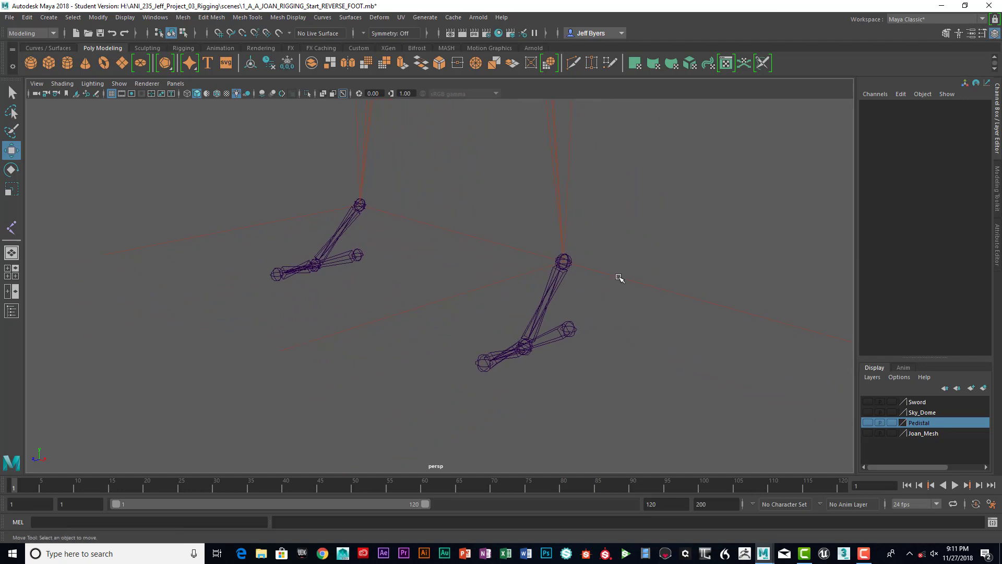
{"action": "left_click", "coordinate": [571, 328]}
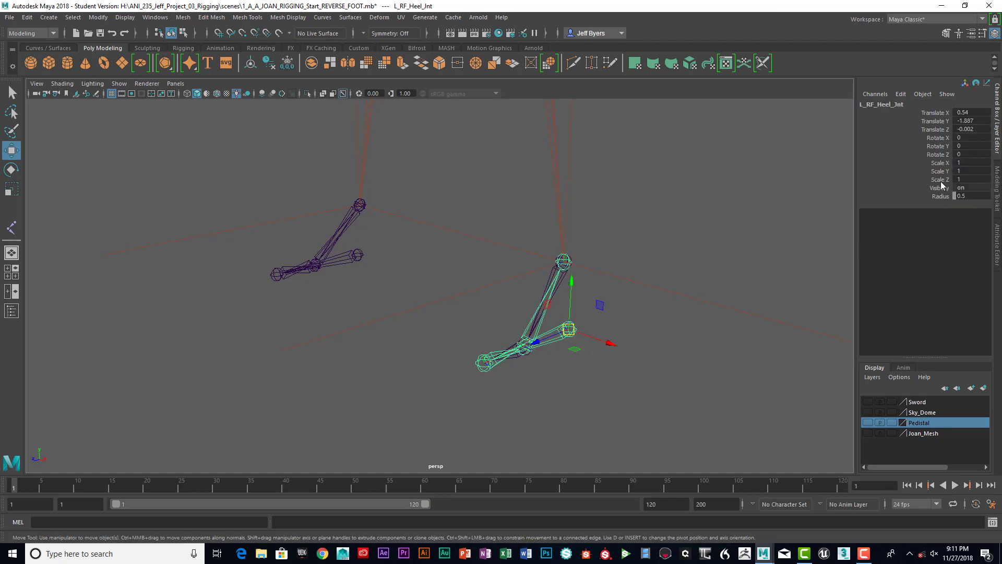
{"action": "double_click", "coordinate": [978, 196]}
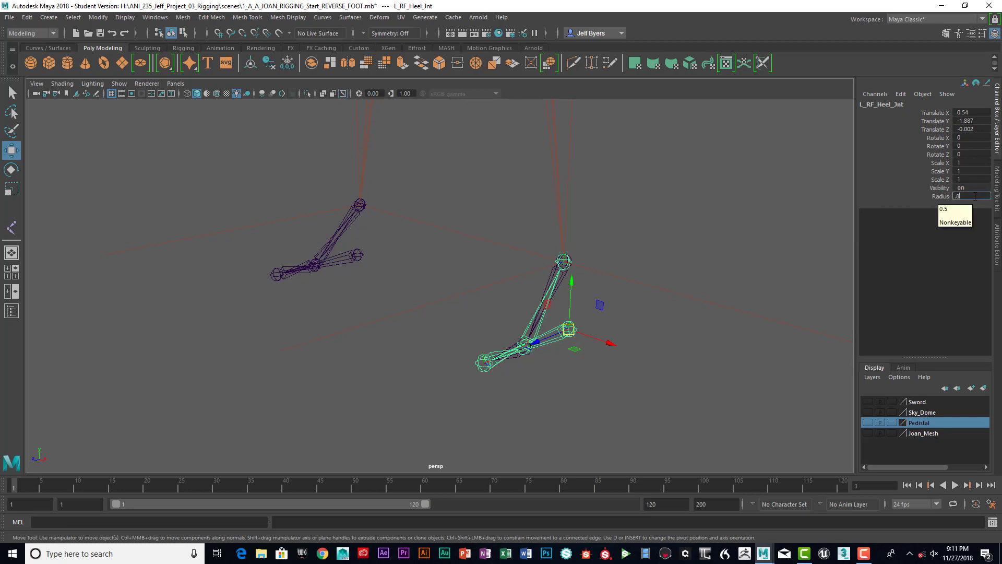
{"action": "key", "text": "Return"}
{"action": "key", "text": "Down"}
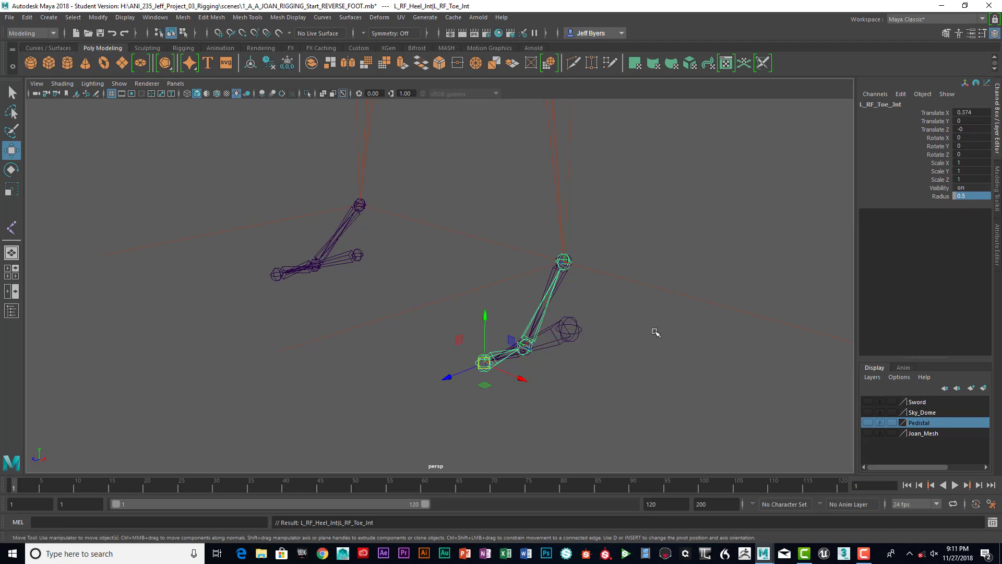
{"action": "left_click", "coordinate": [971, 194]}
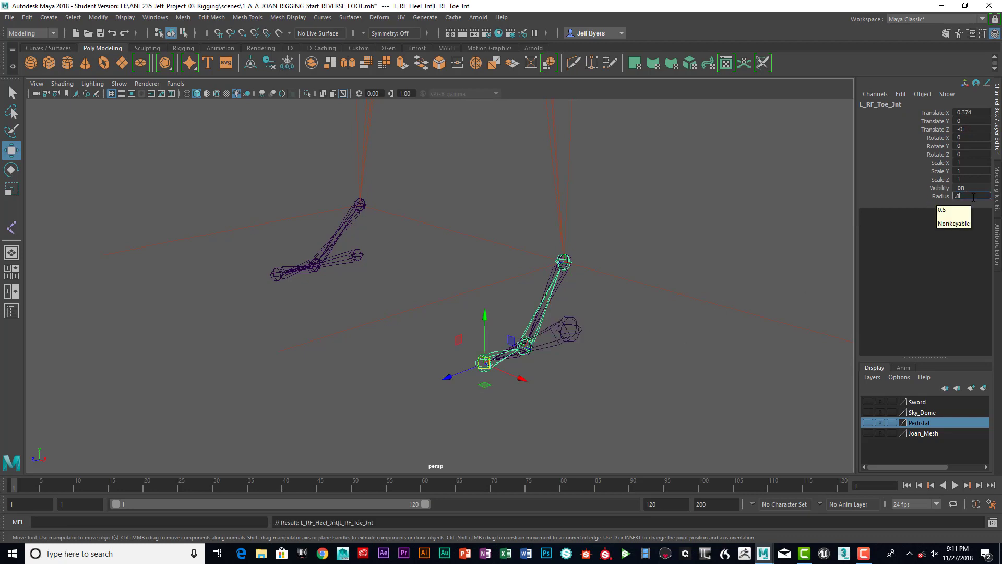
{"action": "key", "text": "Return"}
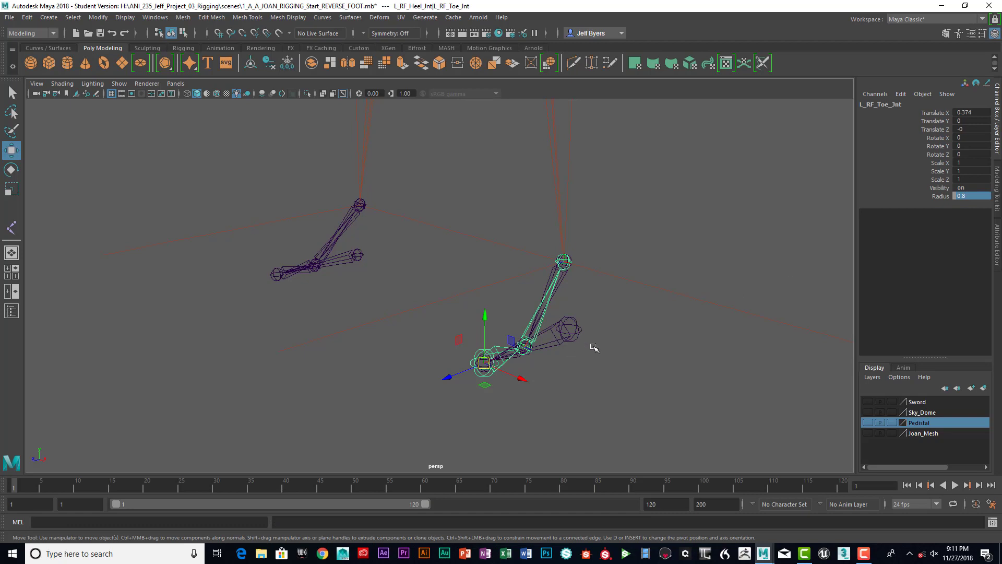
- Set the radius of L_RF_Ball_Jnt and of L_RF_Ankle_Jnt in the left reverse foot chain to 0.8
{"action": "key", "text": "Down"}
{"action": "left_click", "coordinate": [964, 195]}
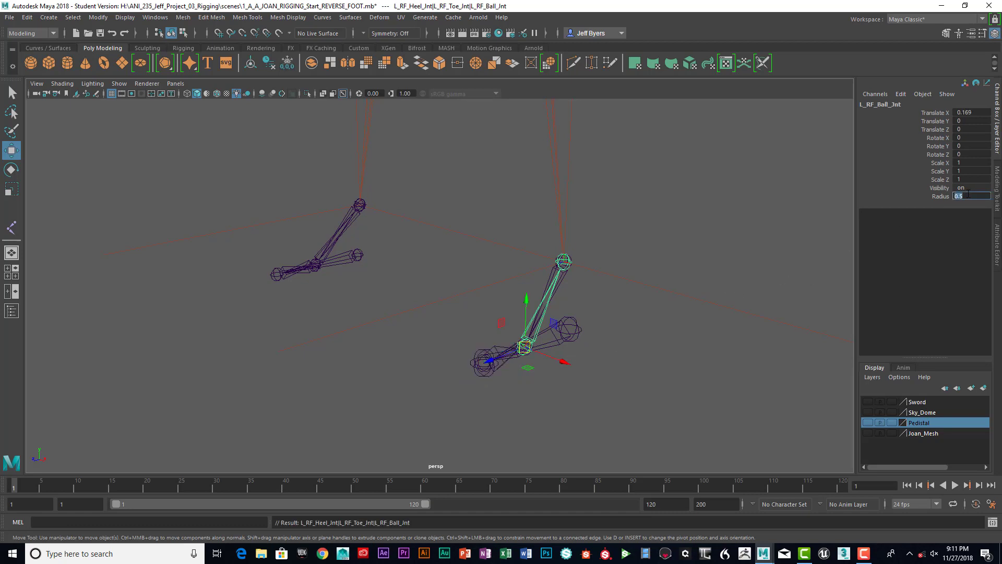
{"action": "type", "text": ".8"}
{"action": "key", "text": "Return"}
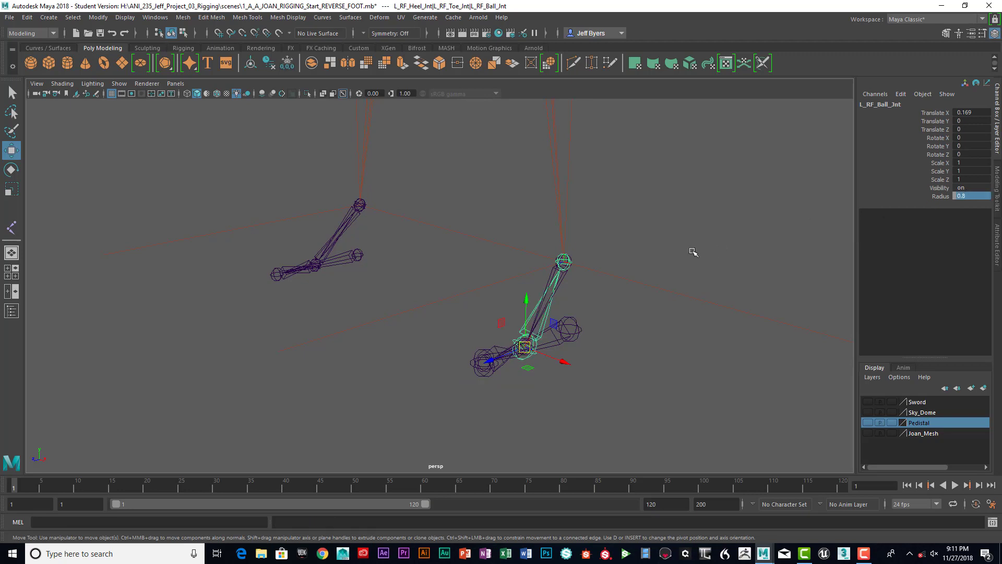
{"action": "key", "text": "Down"}
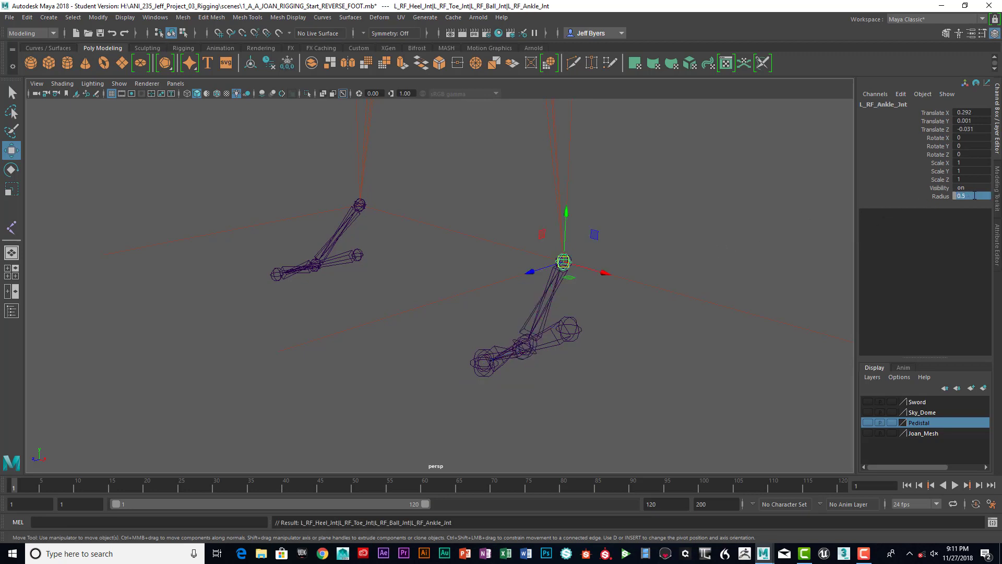
{"action": "left_click", "coordinate": [974, 195]}
{"action": "type", "text": ".8"}
{"action": "key", "text": "Return"}
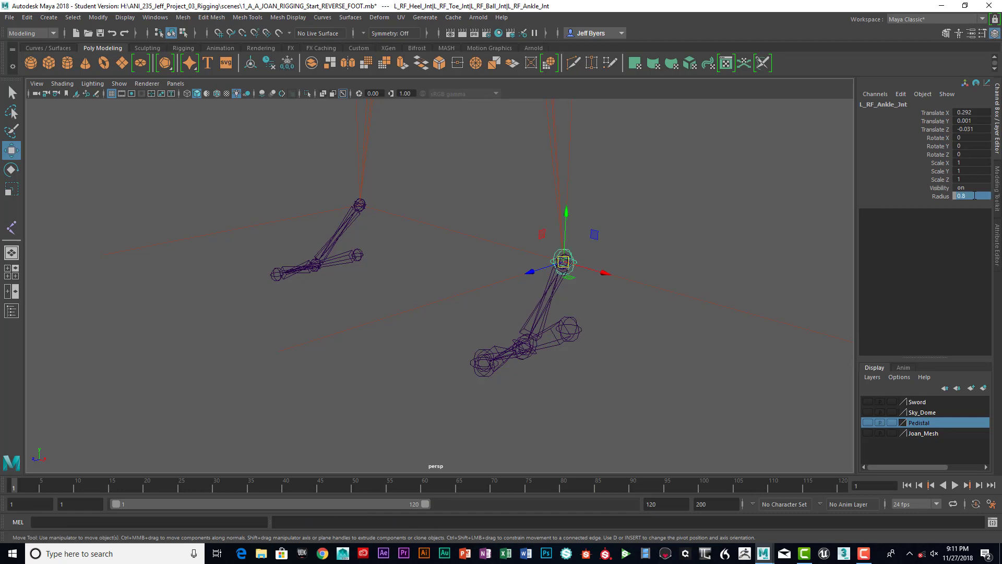
- Select the enlarged left reverse foot chain from its root joint, L_RF_Heel_Jnt
{"action": "left_click", "coordinate": [577, 328]}
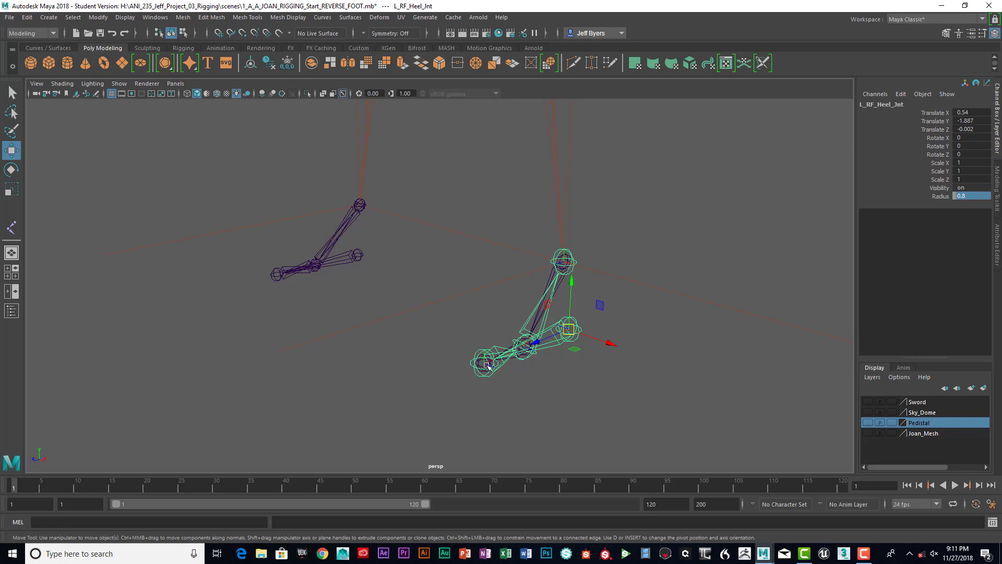
{"action": "left_click", "coordinate": [604, 324]}
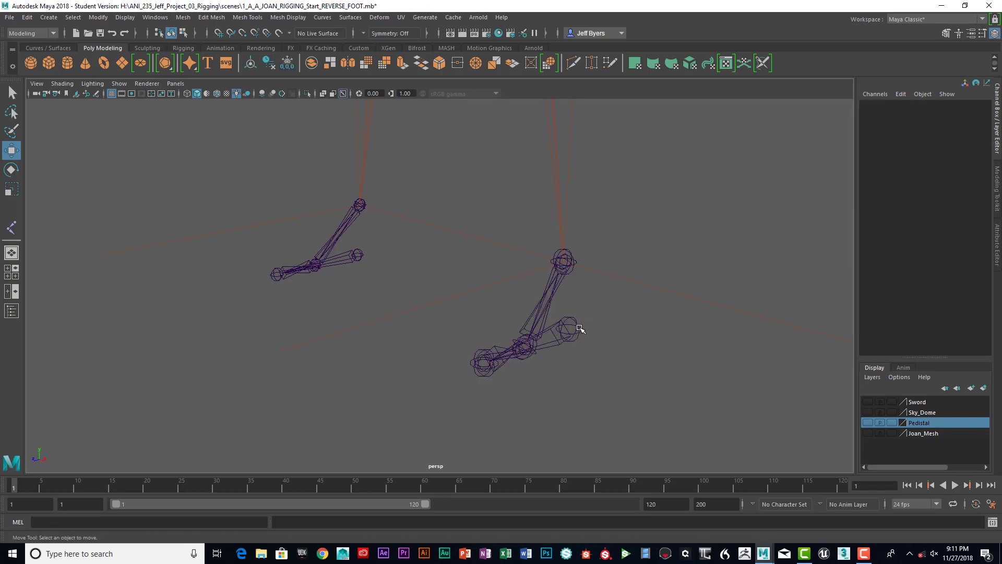
{"action": "left_click", "coordinate": [583, 327]}
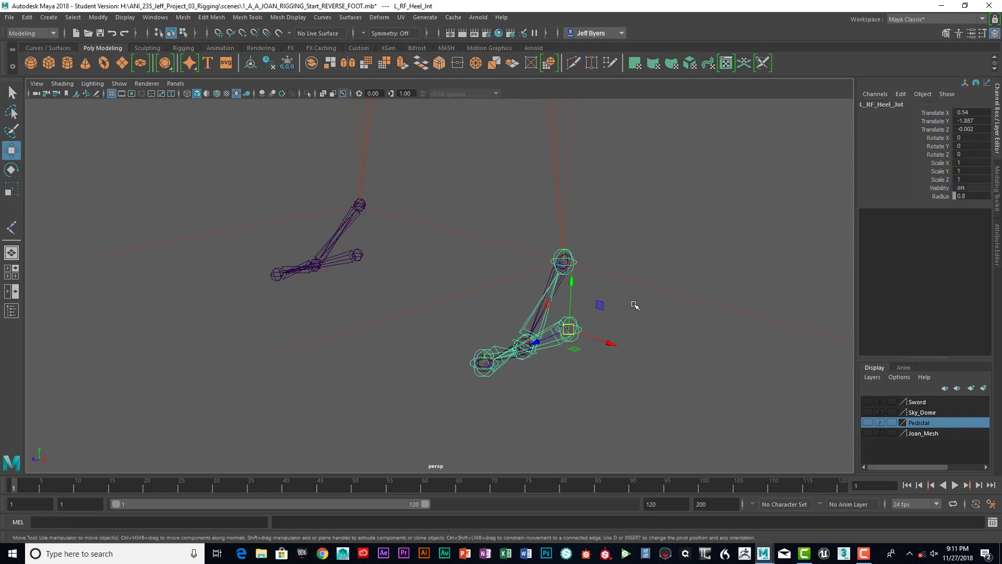